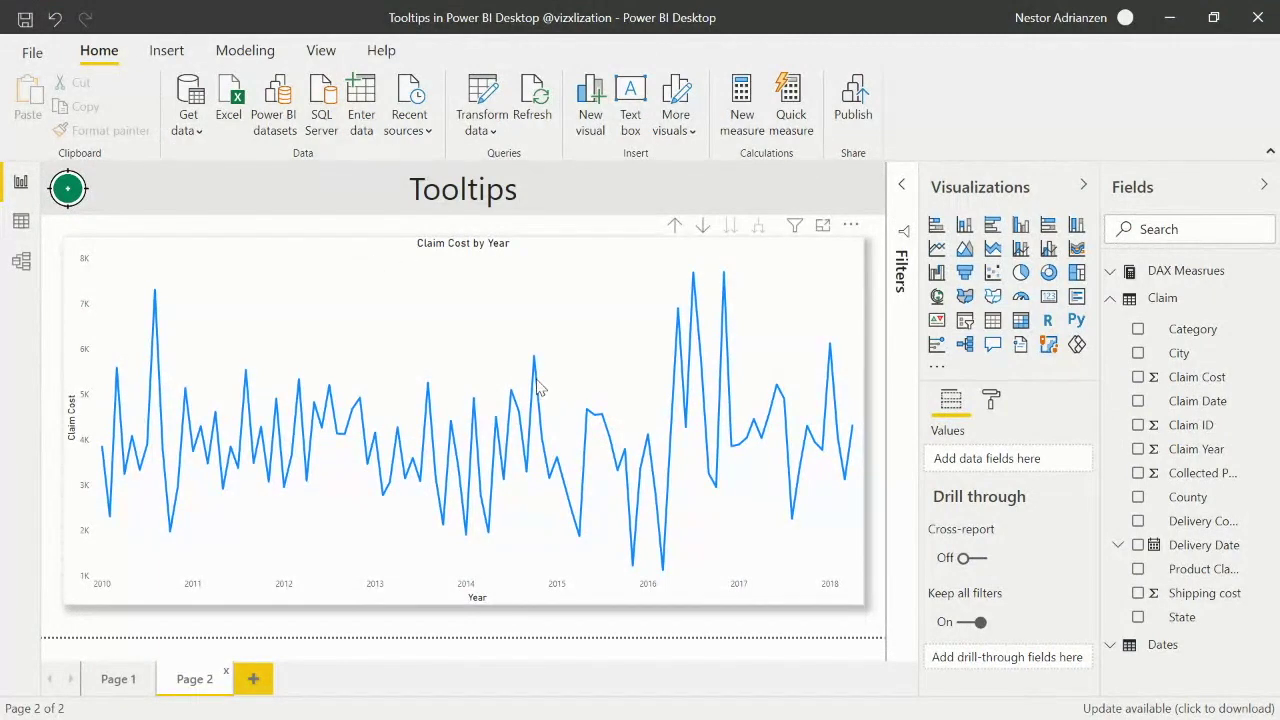
- Select the Claim Cost by Year line chart on Page 2
{"action": "left_click", "coordinate": [548, 416]}
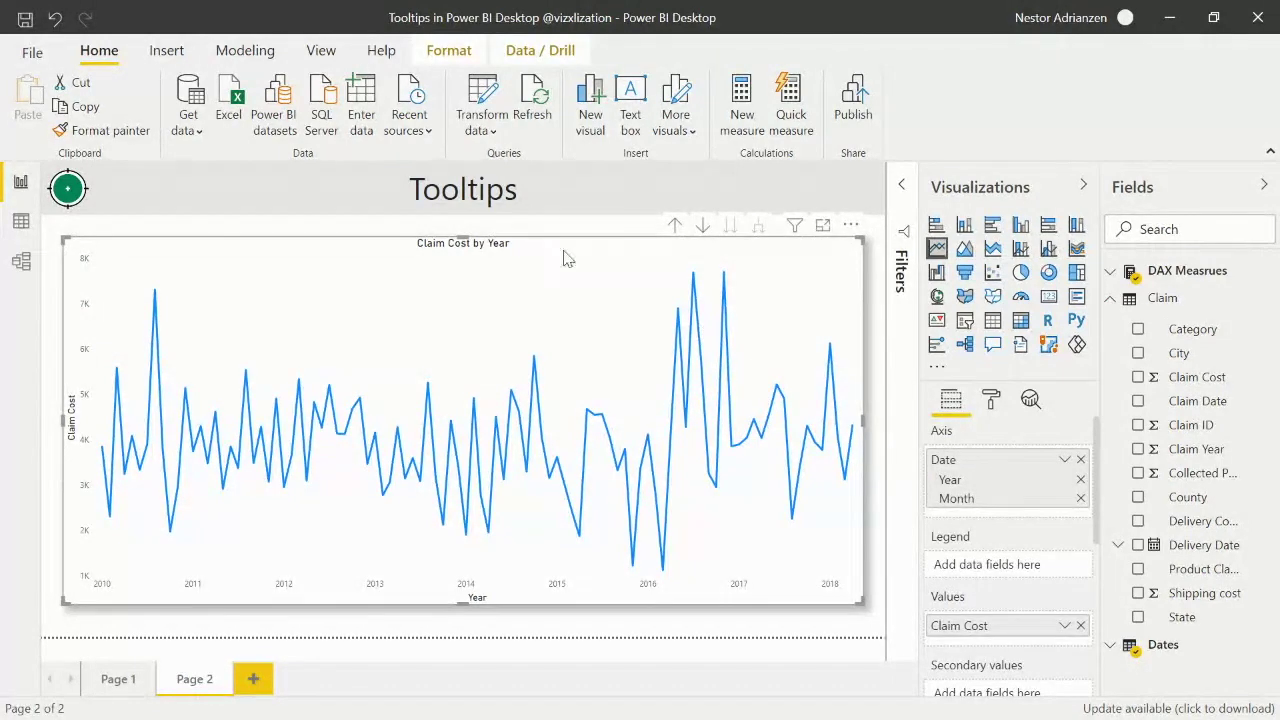
- Add a new blank Page 3 and set its page size type to Tooltip
{"action": "left_click", "coordinate": [256, 679]}
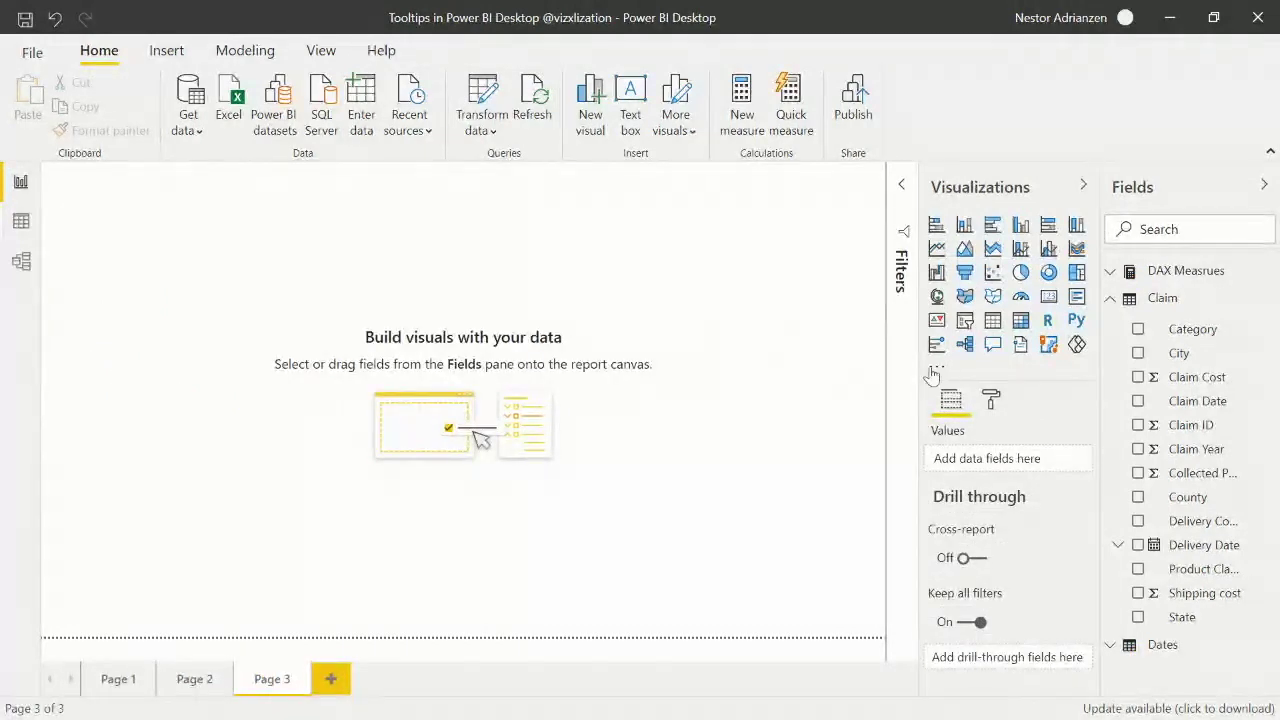
{"action": "left_click", "coordinate": [993, 401]}
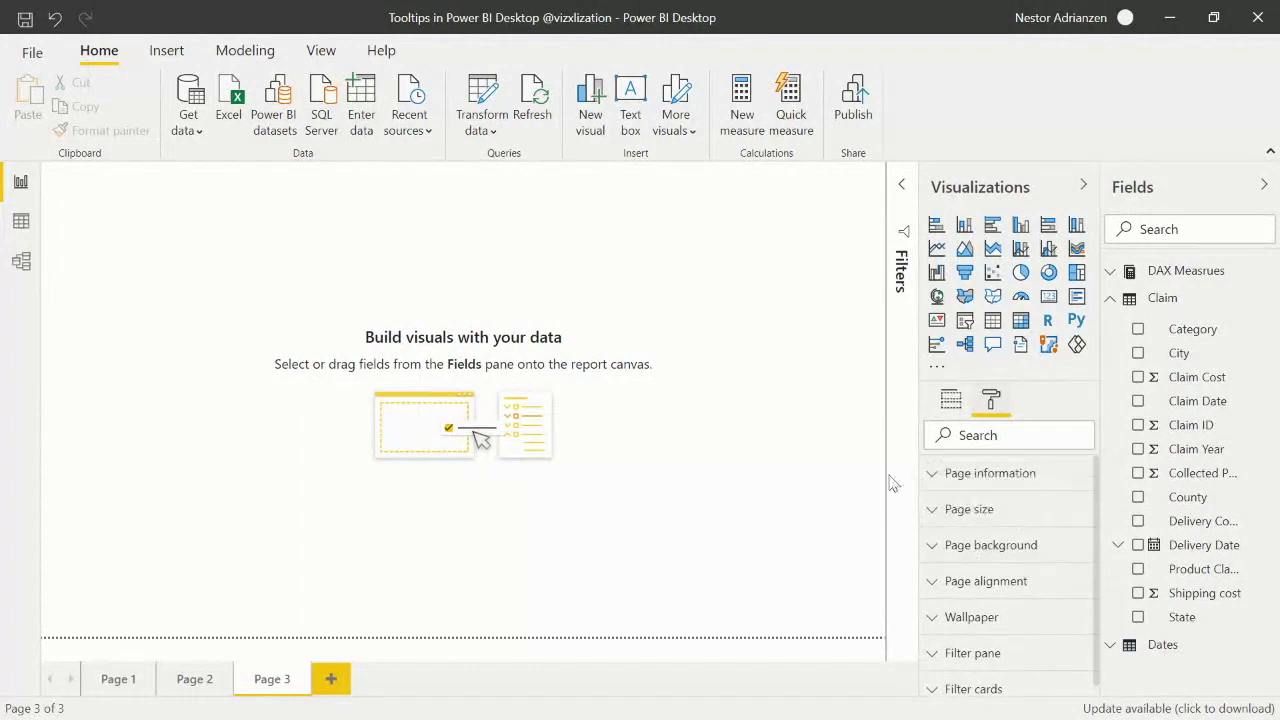
{"action": "left_click", "coordinate": [965, 512]}
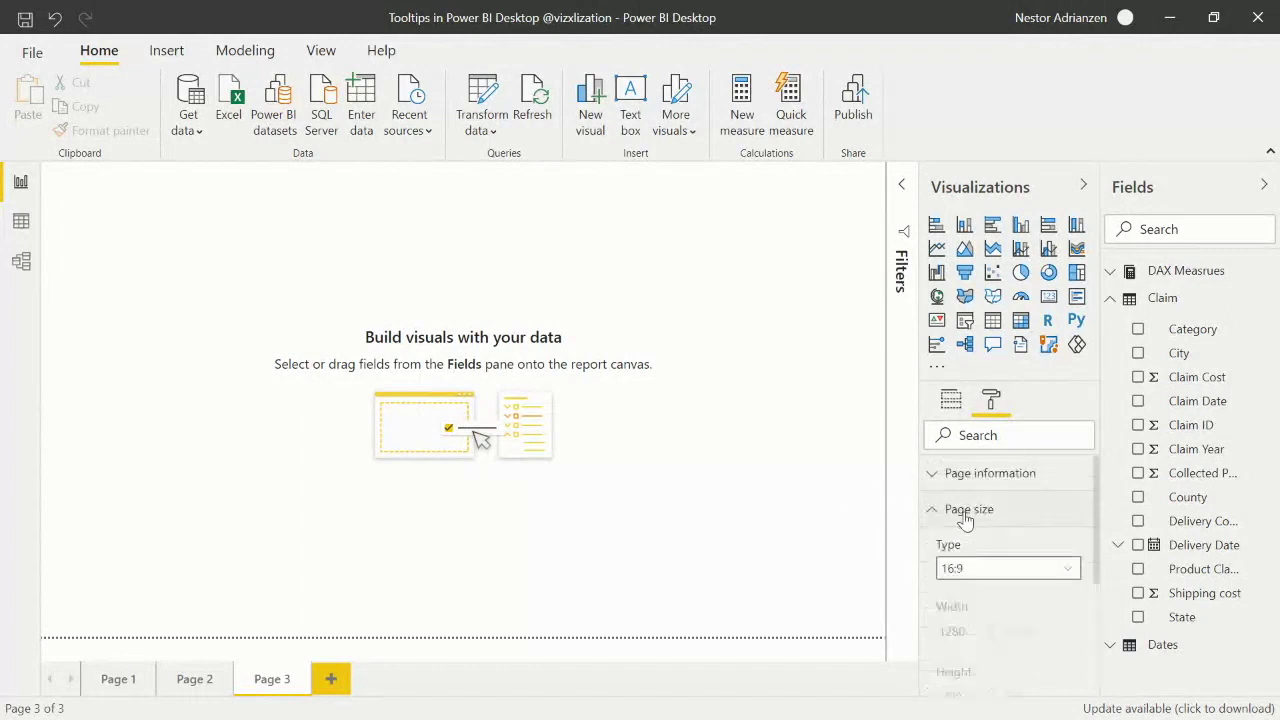
{"action": "left_click", "coordinate": [1059, 572]}
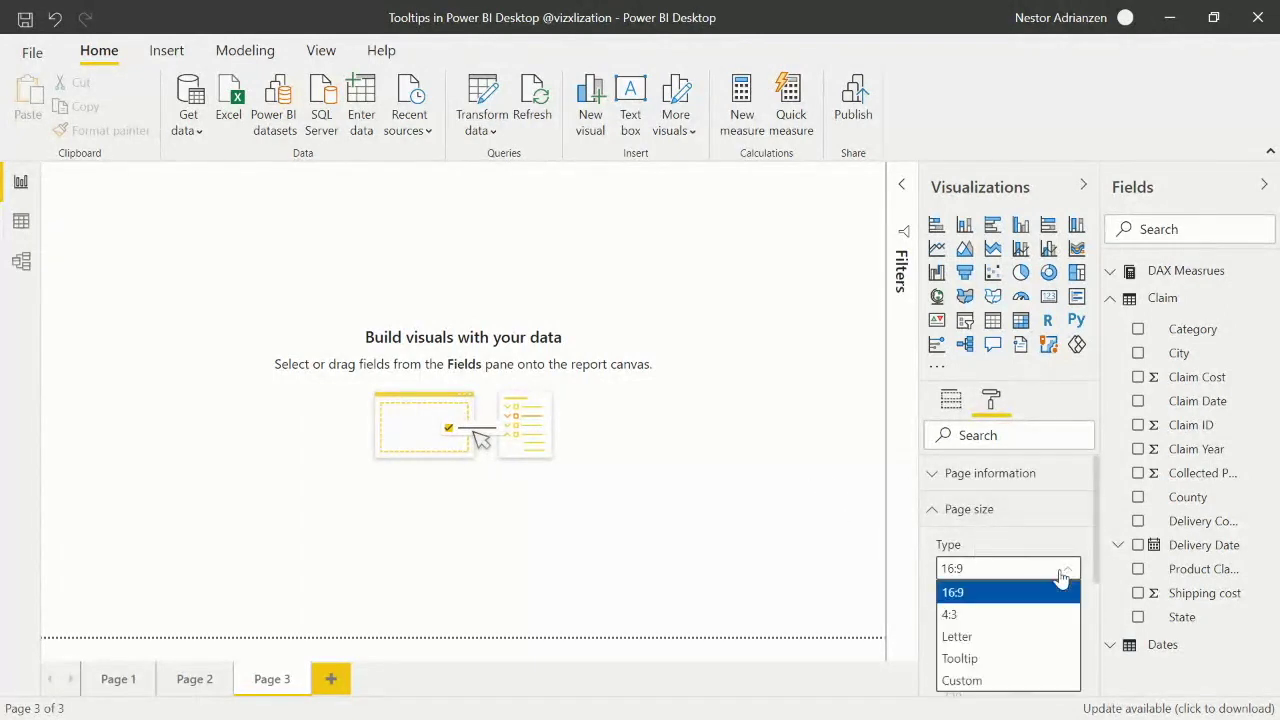
{"action": "left_click", "coordinate": [1011, 662]}
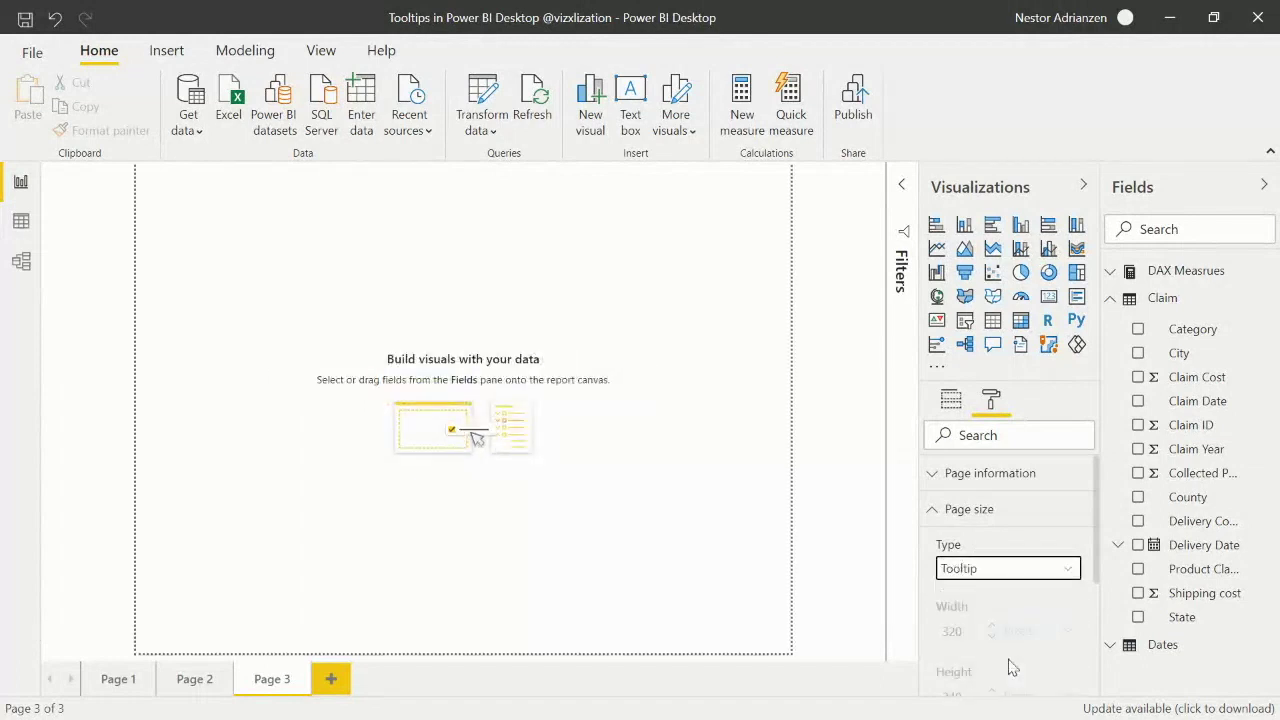
{"action": "left_click", "coordinate": [978, 520]}
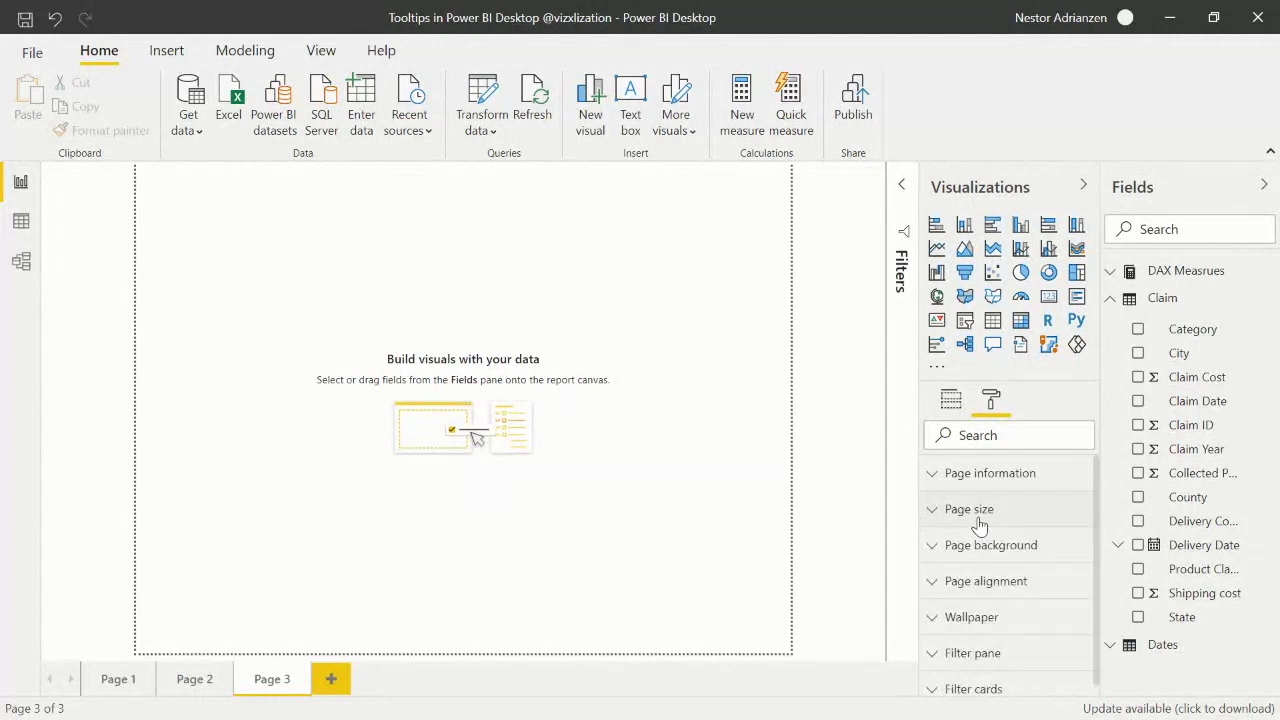
- Switch the page view to Actual size
{"action": "left_click", "coordinate": [323, 50]}
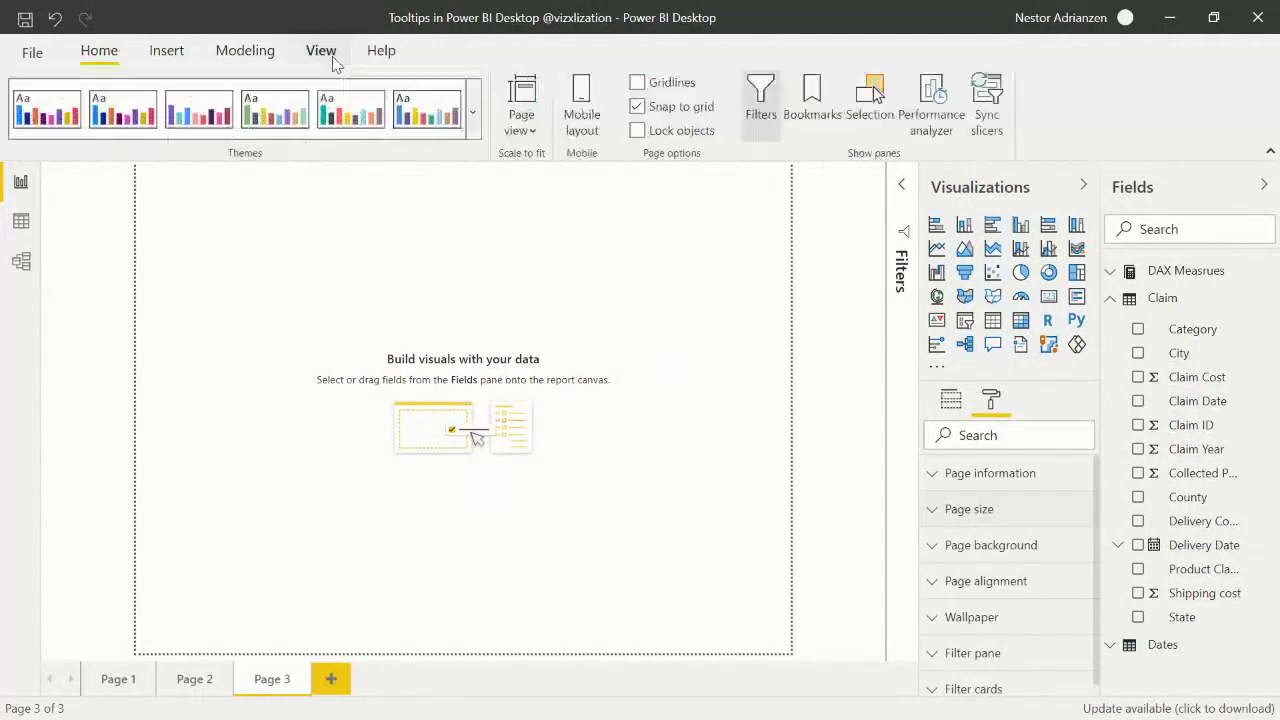
{"action": "left_click", "coordinate": [529, 132]}
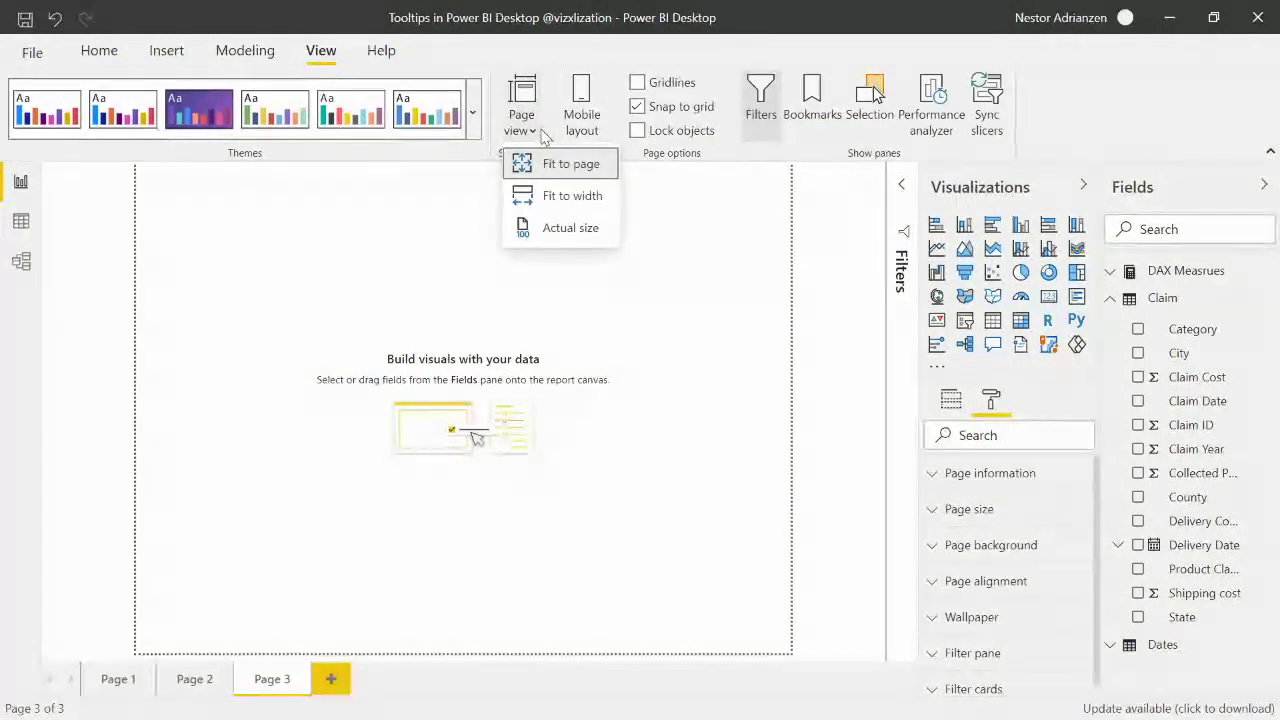
{"action": "left_click", "coordinate": [572, 232]}
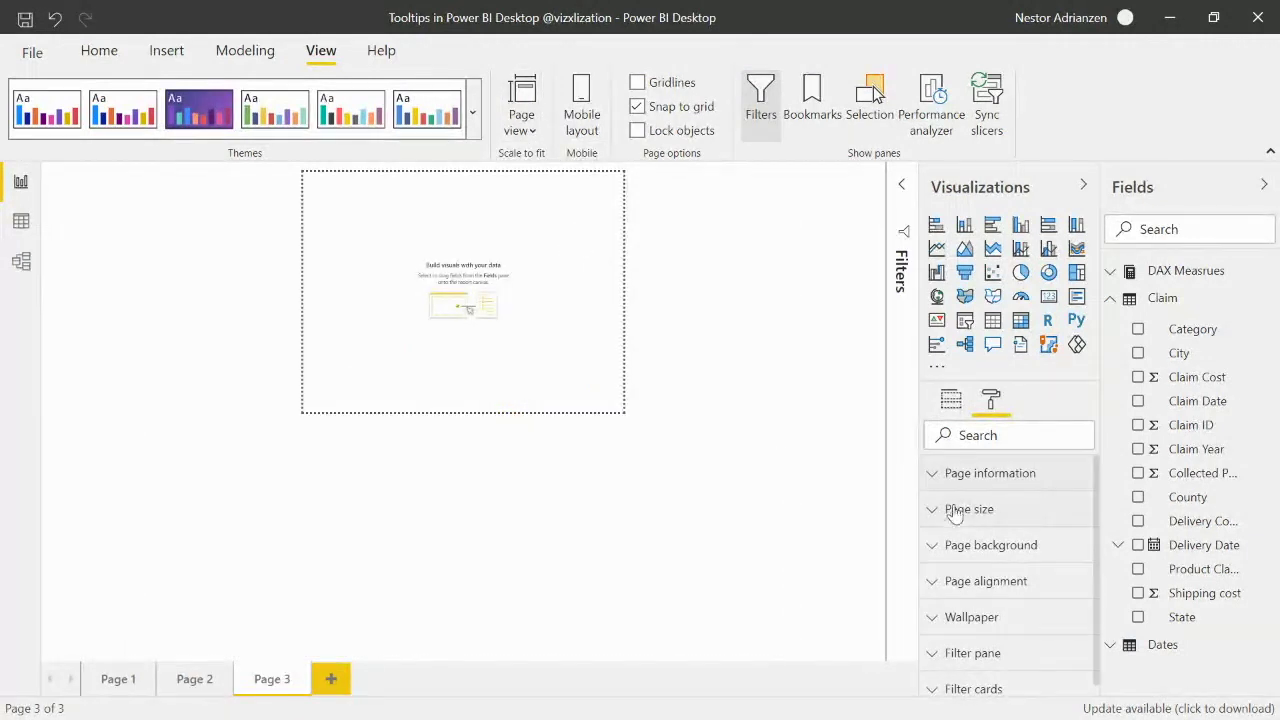
- Set the page's vertical alignment to Middle
{"action": "left_click", "coordinate": [996, 584]}
{"action": "scroll", "coordinate": [1023, 611], "scroll_direction": "down", "scroll_amount": 1}
{"action": "left_click", "coordinate": [1060, 526]}
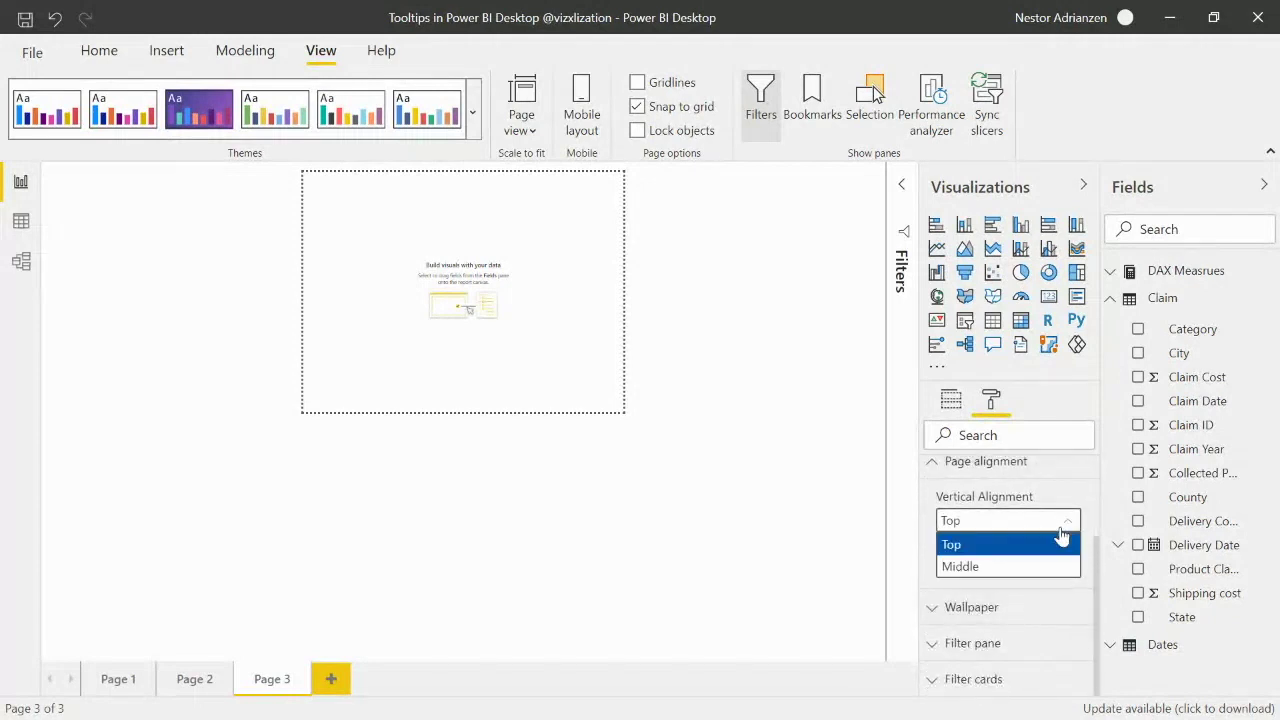
{"action": "left_click", "coordinate": [1008, 568]}
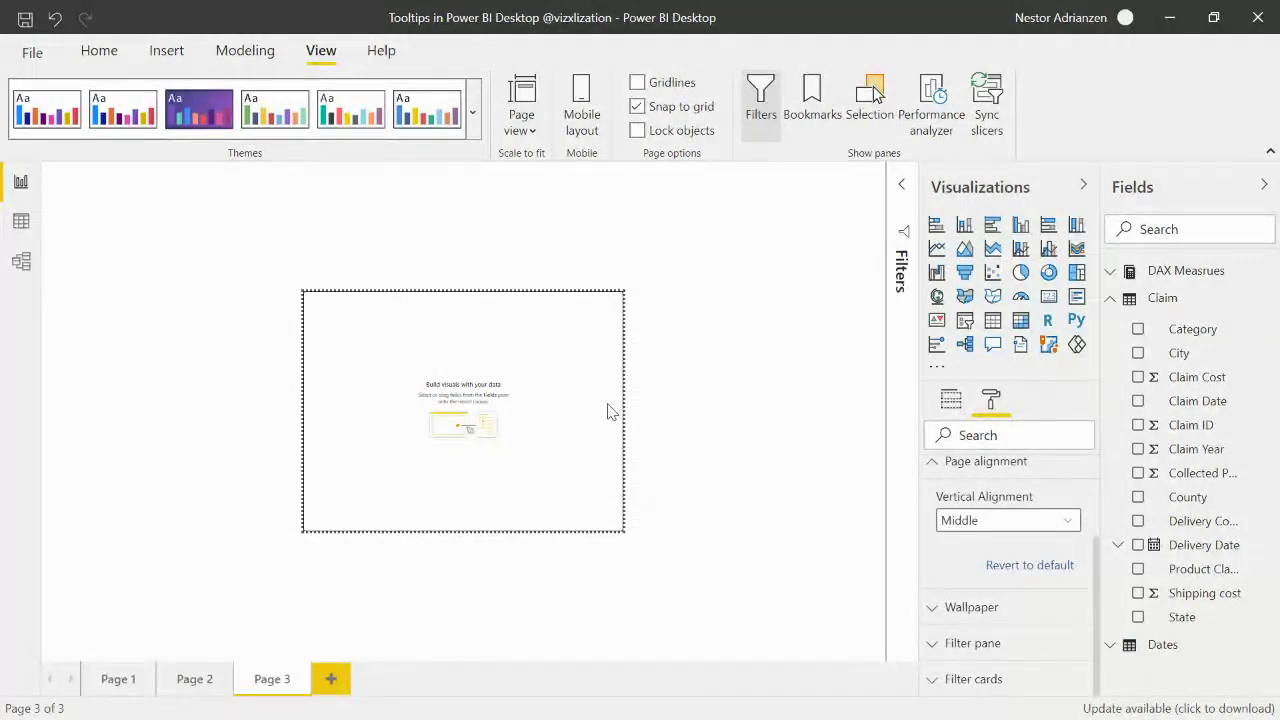
- Add a clustered bar chart of Profits by Category and resize it to fill the lower page
{"action": "left_click", "coordinate": [993, 229]}
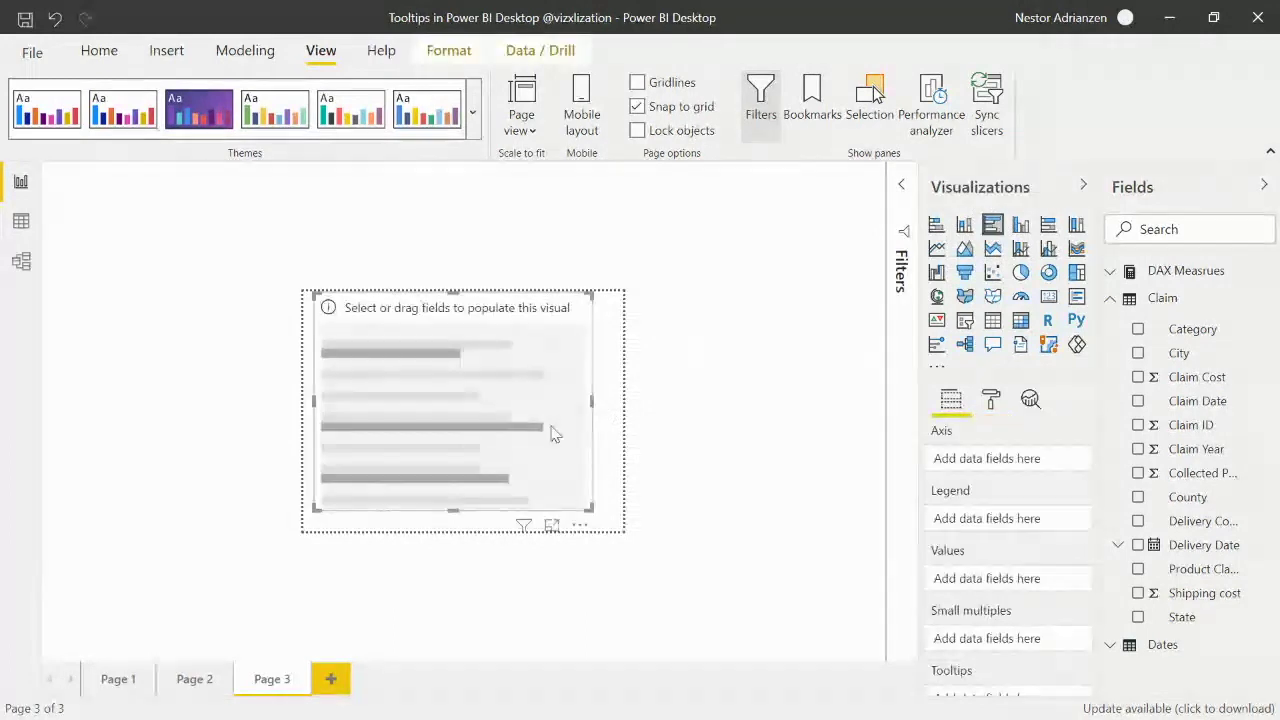
{"action": "left_click", "coordinate": [1138, 330]}
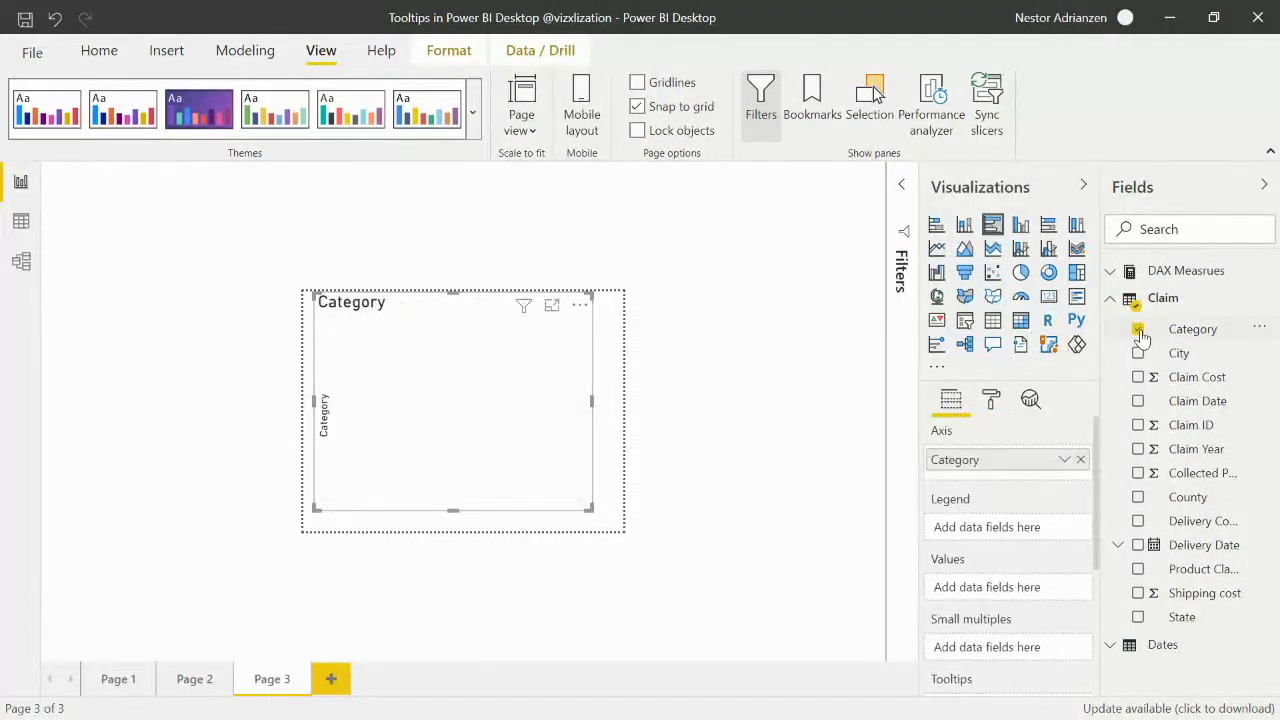
{"action": "left_click", "coordinate": [1186, 272]}
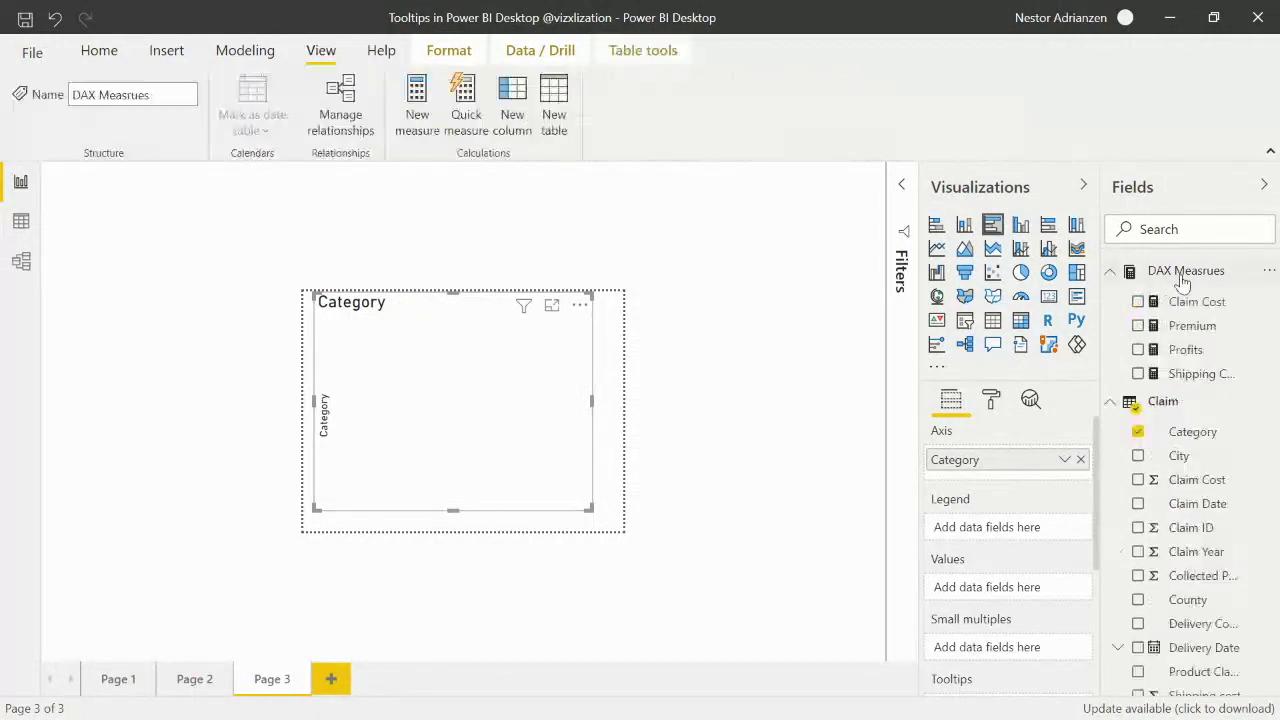
{"action": "left_click", "coordinate": [1139, 350]}
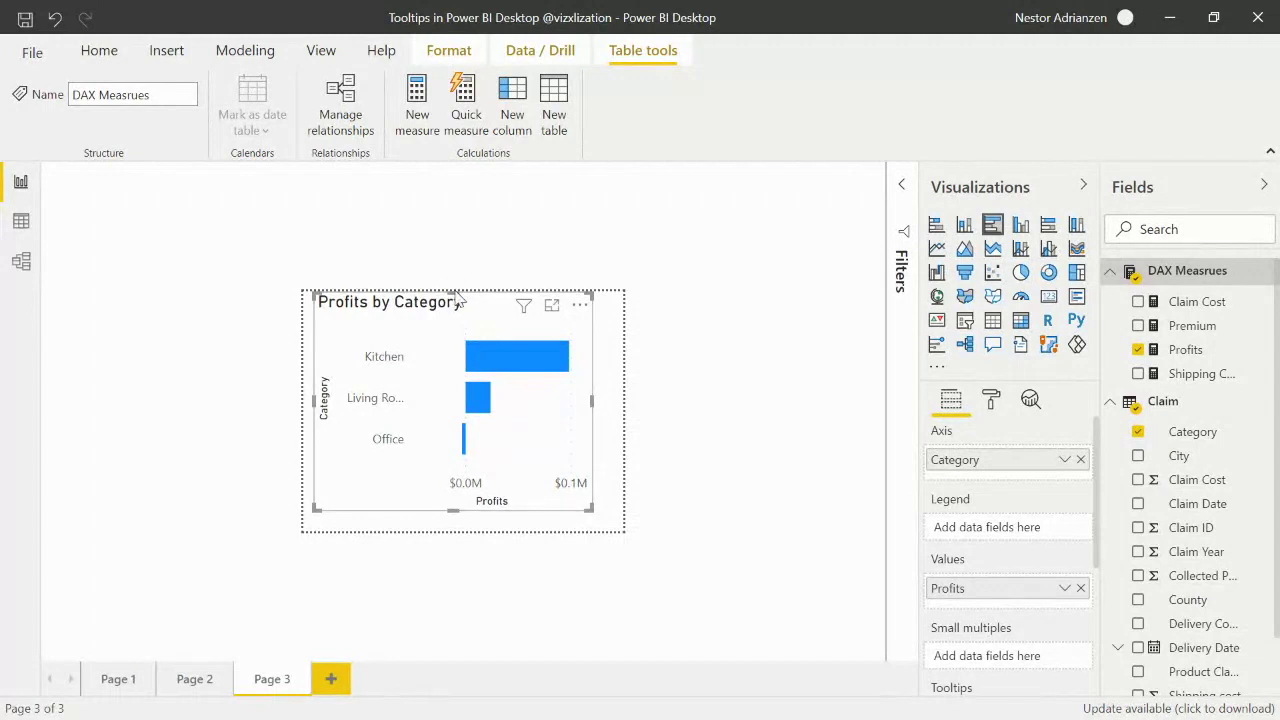
{"action": "left_click_drag", "start_coordinate": [454, 290], "coordinate": [452, 348]}
{"action": "left_click_drag", "start_coordinate": [589, 432], "coordinate": [611, 446]}
{"action": "left_click_drag", "start_coordinate": [526, 378], "coordinate": [528, 388]}
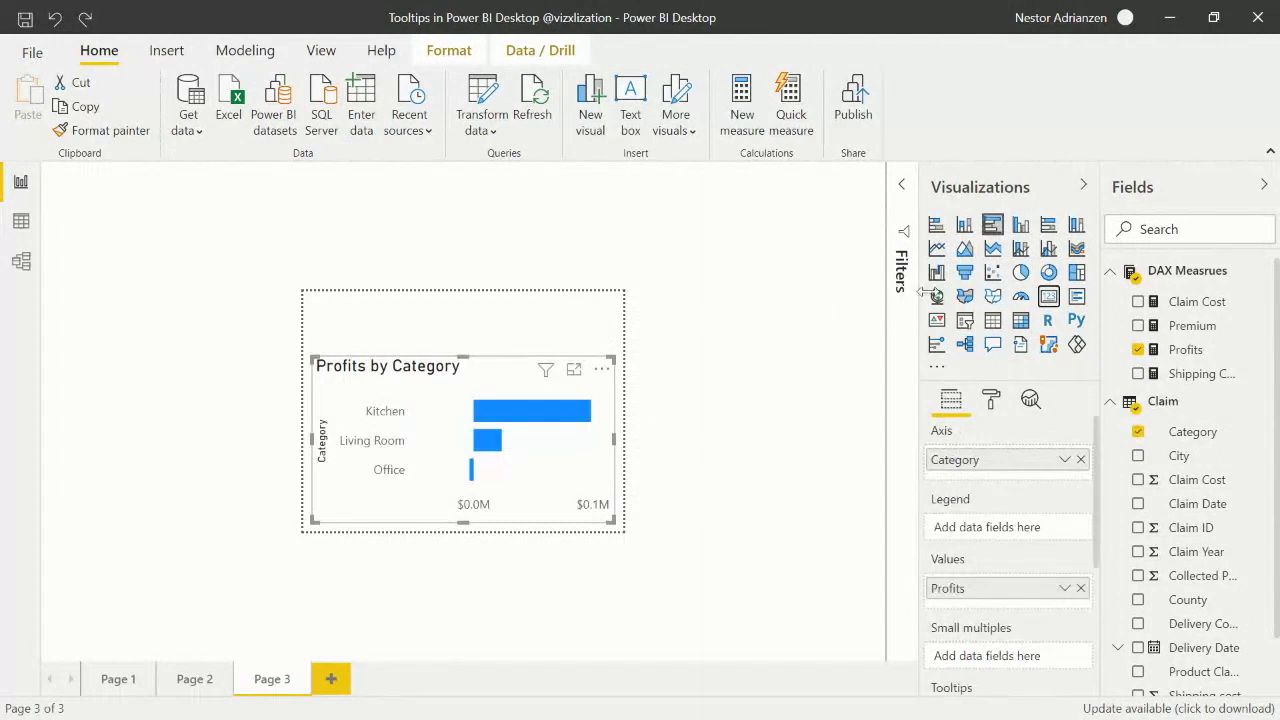
- Add a card showing the Profits measure and move it to the top of the page
{"action": "left_click", "coordinate": [556, 322]}
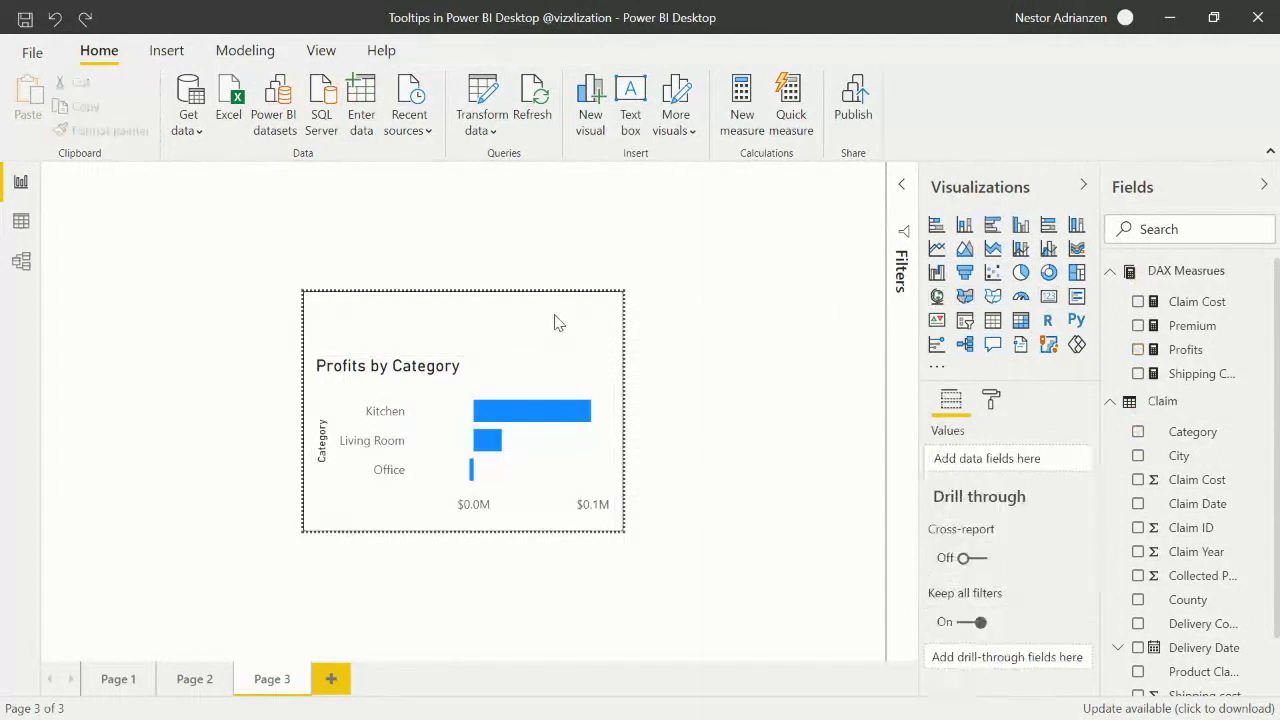
{"action": "left_click", "coordinate": [1048, 296]}
{"action": "left_click", "coordinate": [1138, 349]}
{"action": "left_click_drag", "start_coordinate": [406, 291], "coordinate": [400, 437]}
{"action": "left_click_drag", "start_coordinate": [543, 465], "coordinate": [494, 318]}
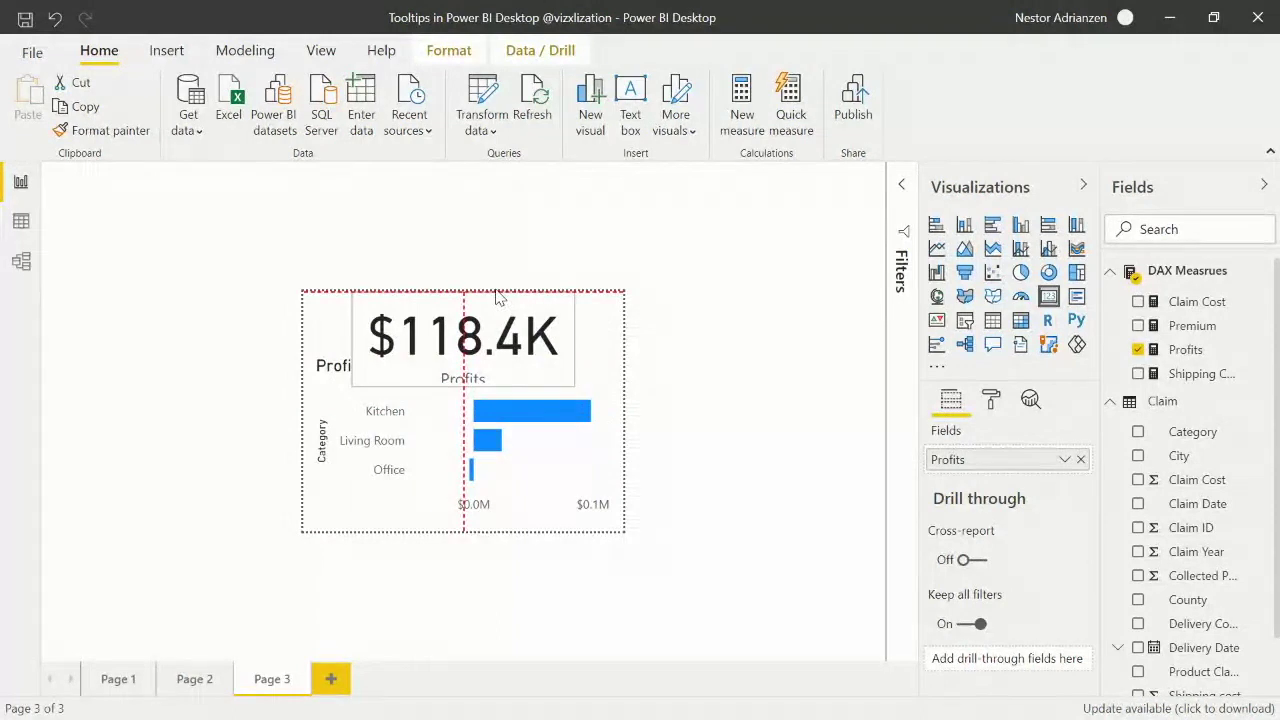
- Set the card's data label text size to 20 and turn off its category label
{"action": "left_click", "coordinate": [991, 401]}
{"action": "scroll", "coordinate": [995, 563], "scroll_direction": "down", "scroll_amount": 3}
{"action": "scroll", "coordinate": [995, 563], "scroll_direction": "up", "scroll_amount": 1}
{"action": "scroll", "coordinate": [995, 562], "scroll_direction": "up", "scroll_amount": 2}
{"action": "left_click", "coordinate": [994, 512]}
{"action": "scroll", "coordinate": [1005, 610], "scroll_direction": "down", "scroll_amount": 3}
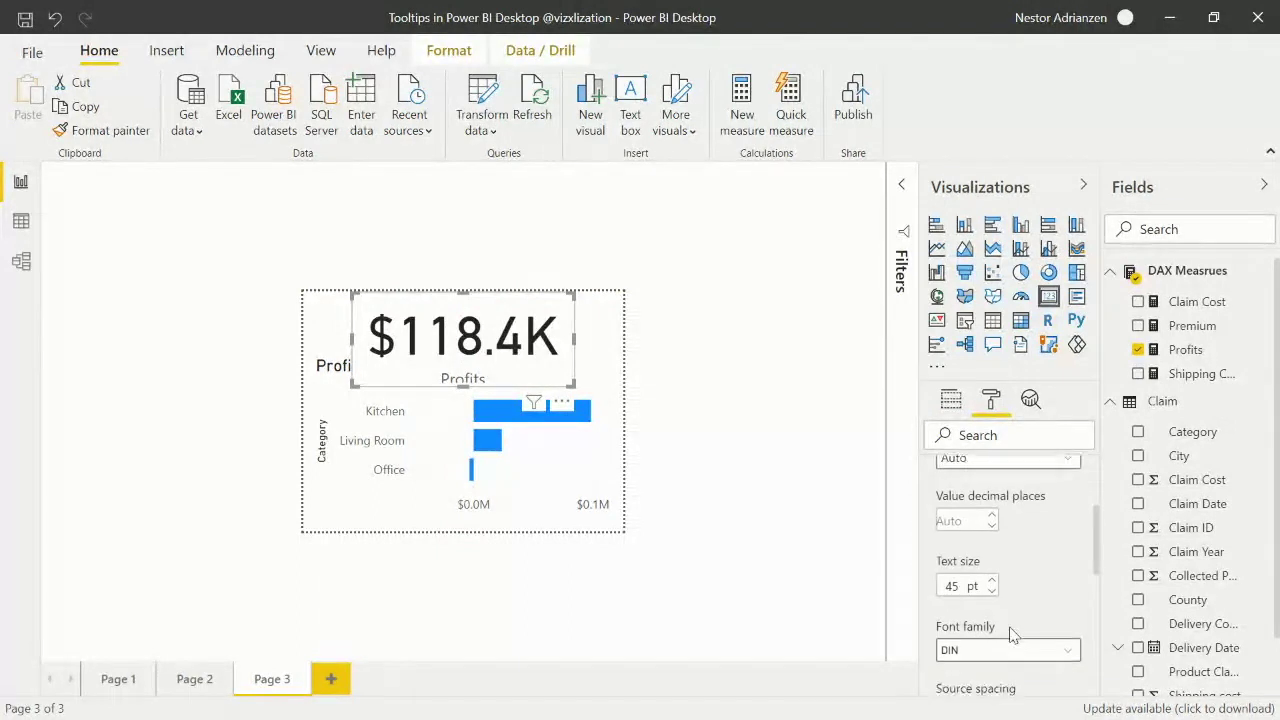
{"action": "left_click_drag", "start_coordinate": [958, 598], "coordinate": [942, 598]}
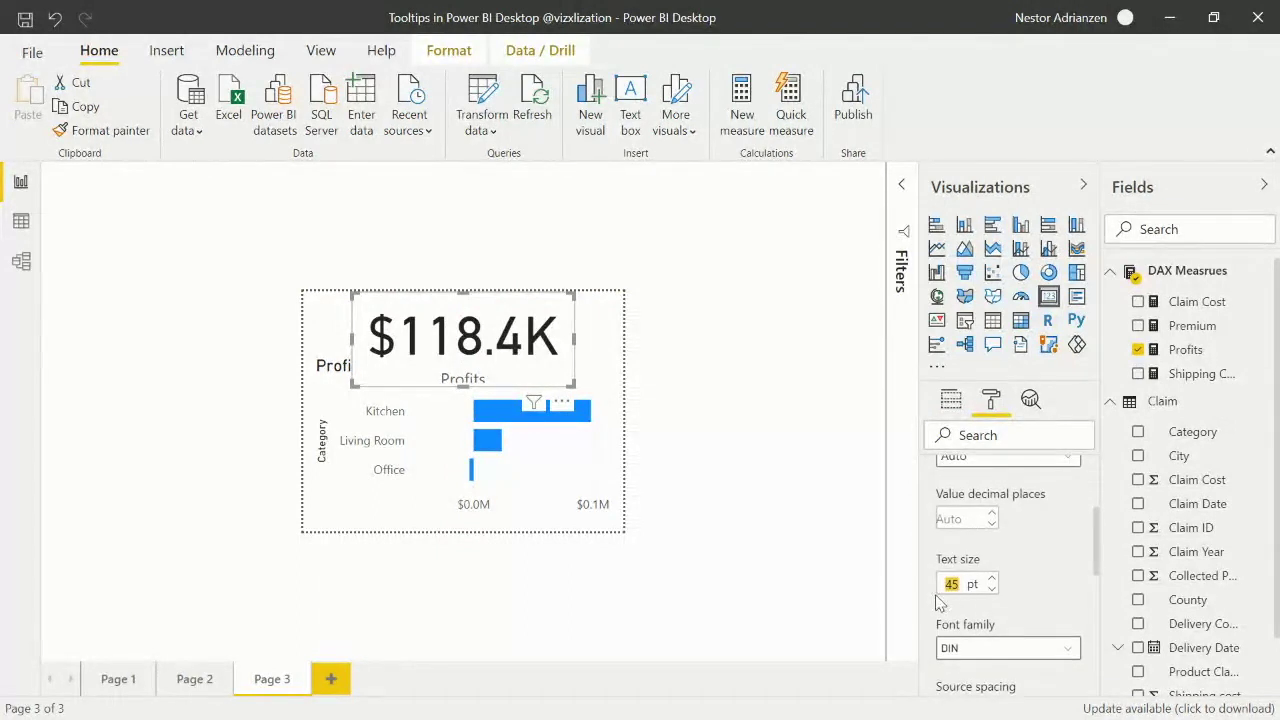
{"action": "type", "text": "15"}
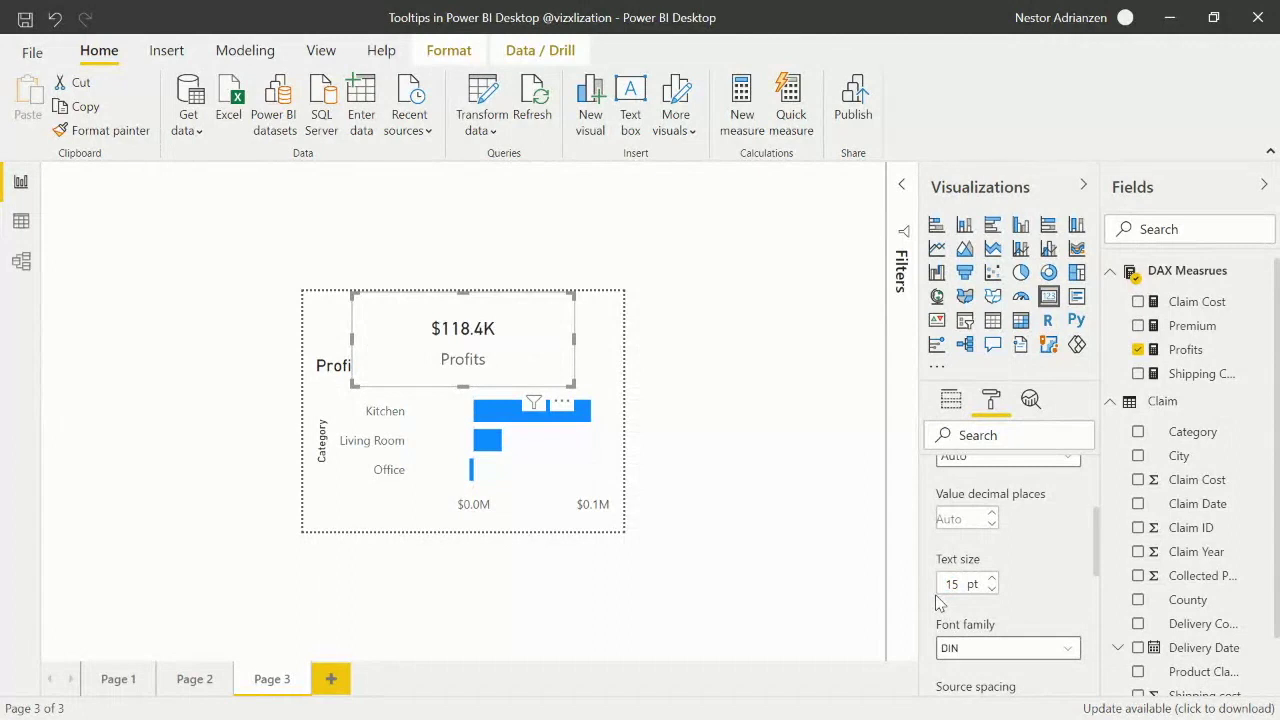
{"action": "type", "text": "20"}
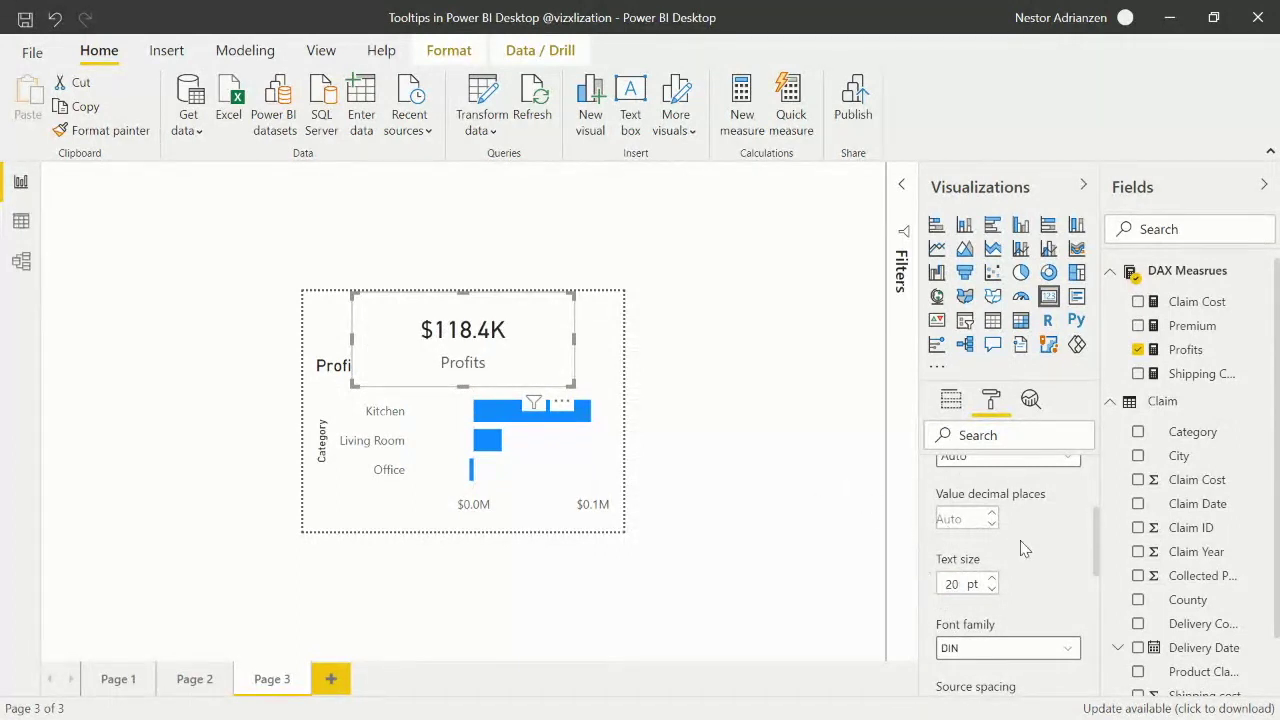
{"action": "scroll", "coordinate": [1022, 548], "scroll_direction": "up", "scroll_amount": 4}
{"action": "left_click", "coordinate": [990, 510]}
{"action": "left_click", "coordinate": [981, 560]}
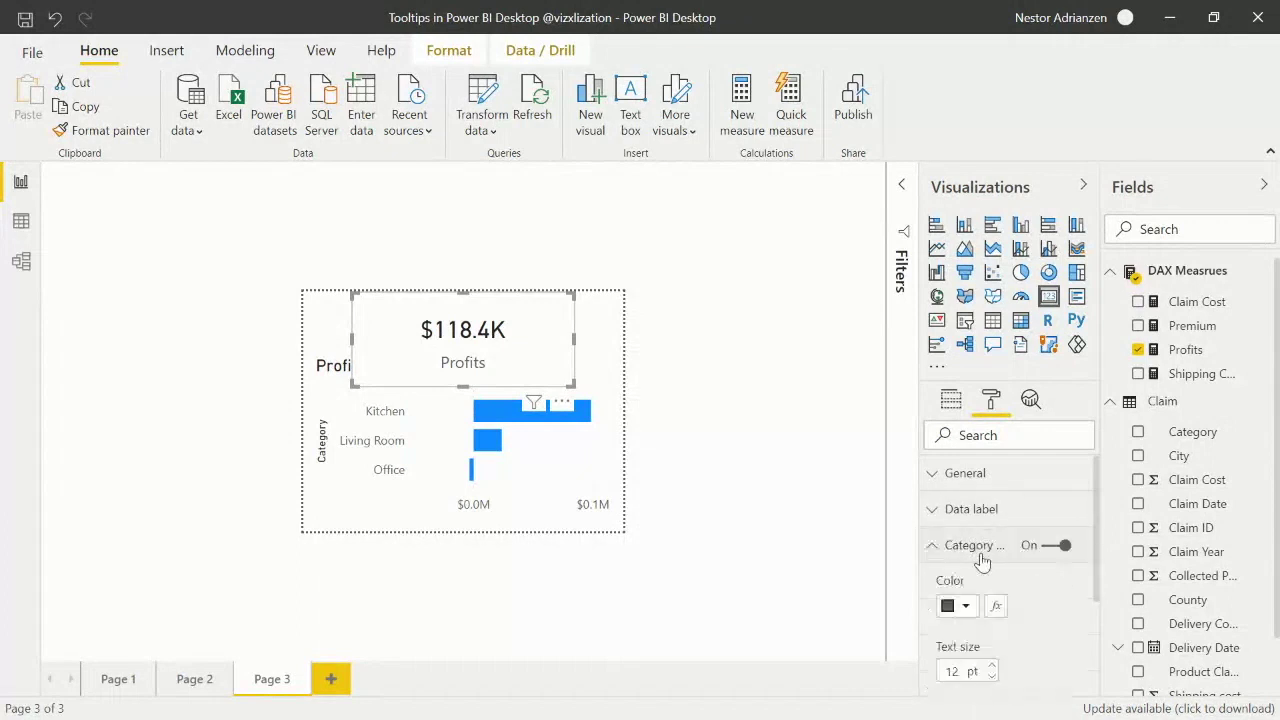
{"action": "left_click", "coordinate": [1055, 546]}
{"action": "left_click", "coordinate": [968, 556]}
- Give the card a centred 'Profits' title and resize it to sit above the chart
{"action": "scroll", "coordinate": [975, 520], "scroll_direction": "down", "scroll_amount": 1}
{"action": "left_click", "coordinate": [975, 518]}
{"action": "left_click", "coordinate": [1050, 509]}
{"action": "left_click", "coordinate": [1000, 575]}
{"action": "type", "text": "Profit"}
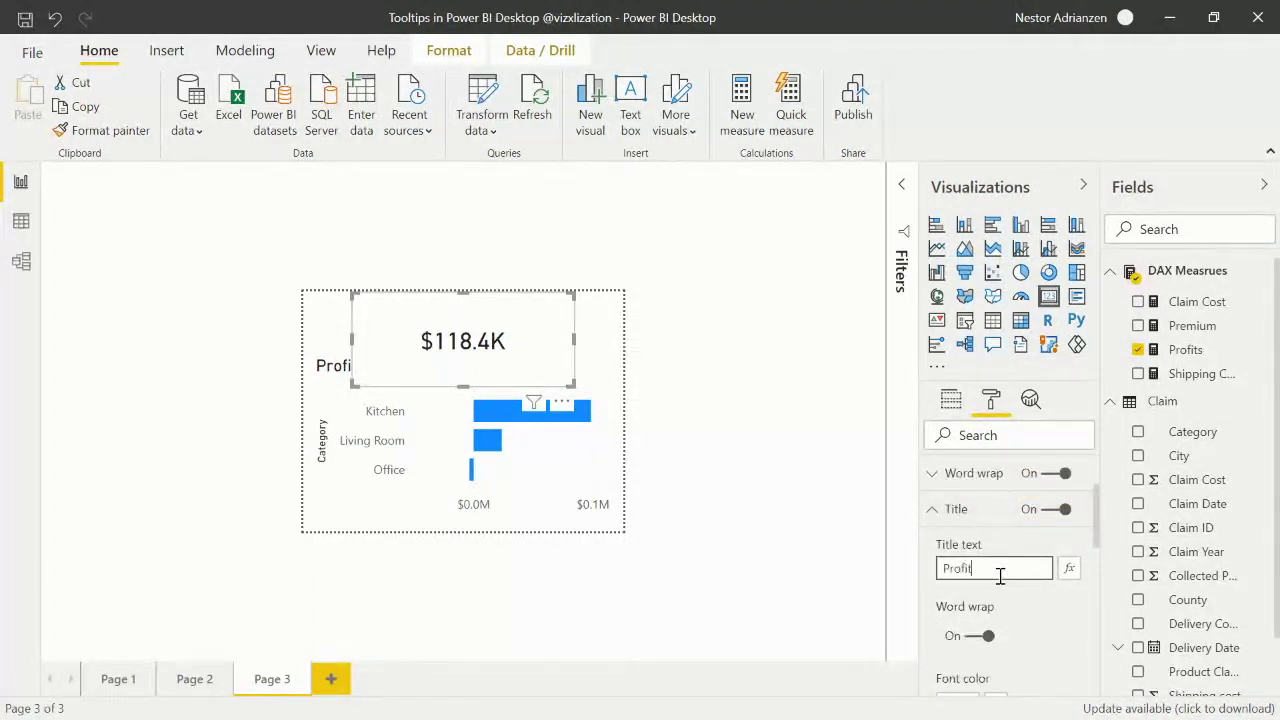
{"action": "type", "text": "s"}
{"action": "scroll", "coordinate": [1010, 600], "scroll_direction": "down", "scroll_amount": 4}
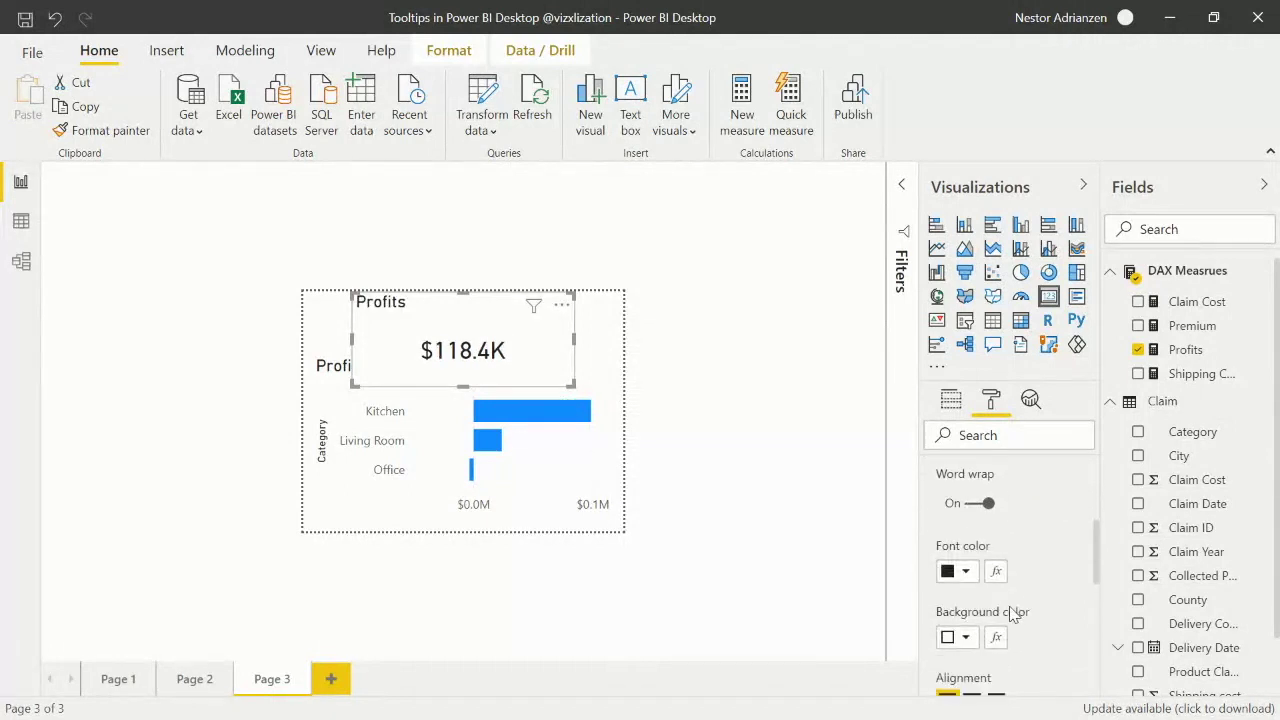
{"action": "left_click", "coordinate": [971, 645]}
{"action": "left_click_drag", "start_coordinate": [352, 292], "coordinate": [460, 318]}
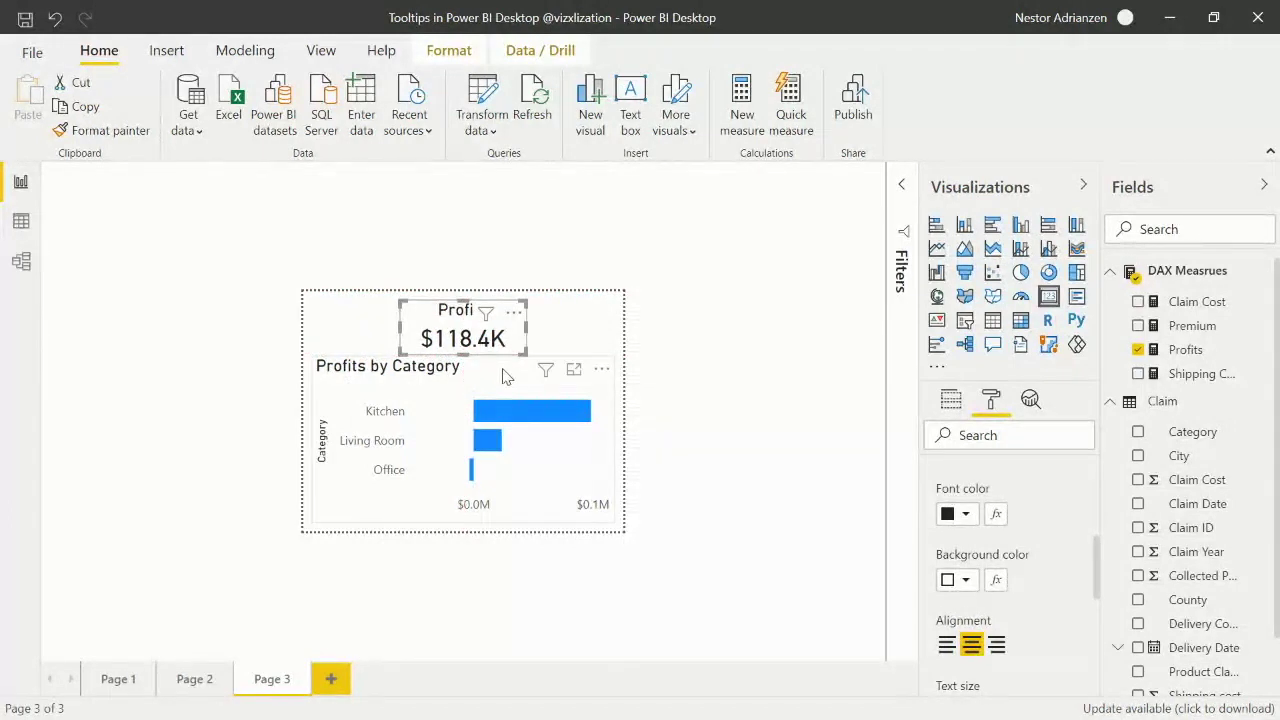
- Turn off the X axis gridlines on the Profits by Category chart
{"action": "left_click", "coordinate": [505, 375]}
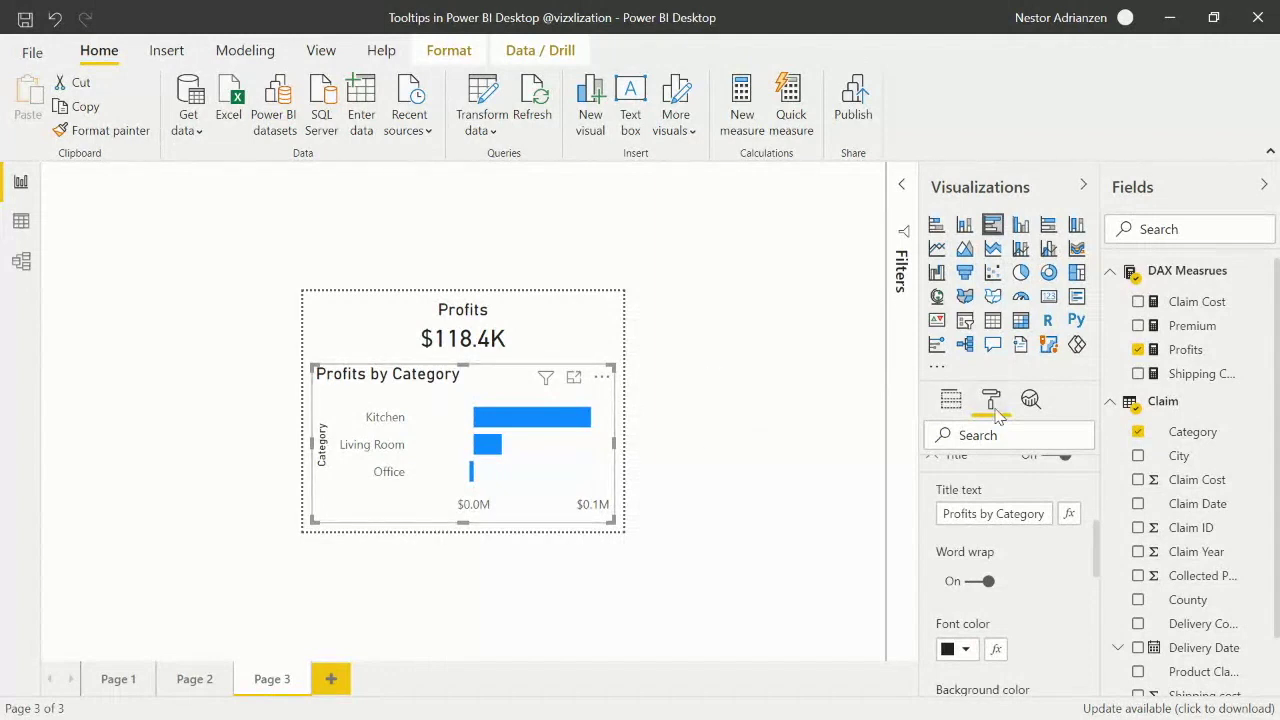
{"action": "scroll", "coordinate": [1006, 598], "scroll_direction": "up", "scroll_amount": 3}
{"action": "left_click", "coordinate": [971, 614]}
{"action": "scroll", "coordinate": [966, 546], "scroll_direction": "up", "scroll_amount": 2}
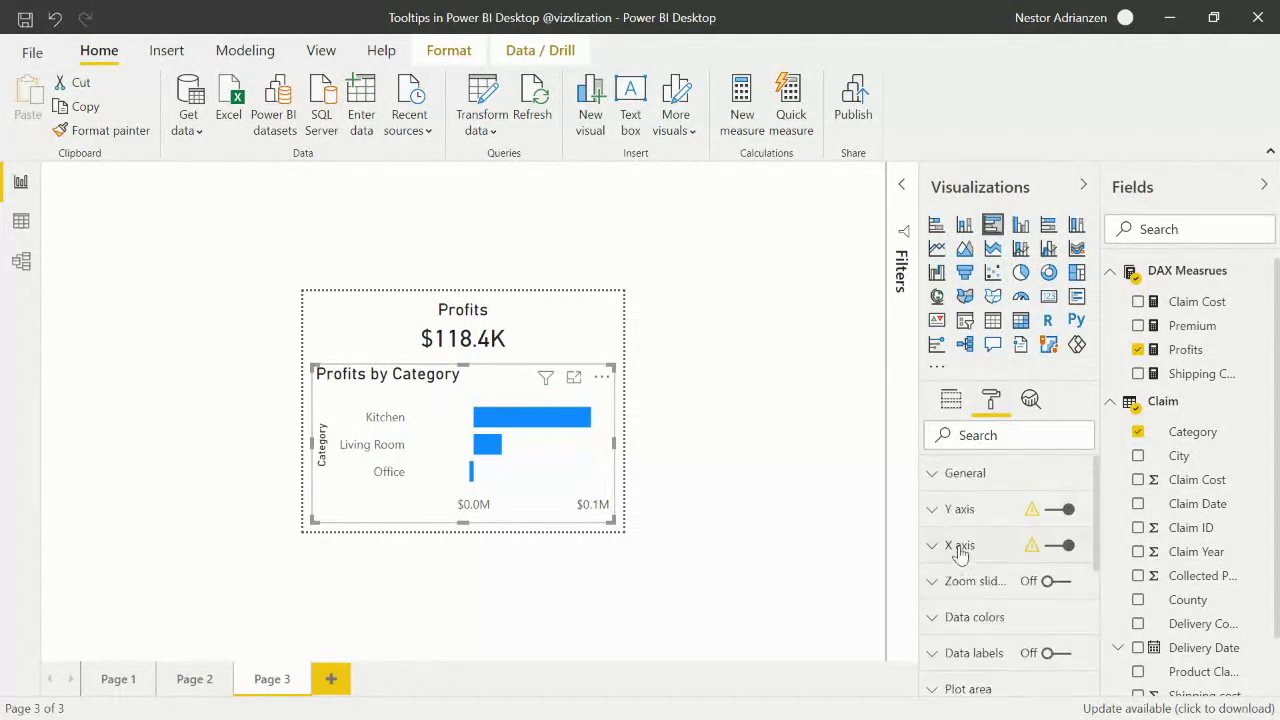
{"action": "left_click", "coordinate": [966, 543]}
{"action": "scroll", "coordinate": [998, 614], "scroll_direction": "down", "scroll_amount": 1}
{"action": "scroll", "coordinate": [998, 614], "scroll_direction": "down", "scroll_amount": 5}
{"action": "left_click", "coordinate": [981, 618]}
{"action": "scroll", "coordinate": [1048, 510], "scroll_direction": "up", "scroll_amount": 5}
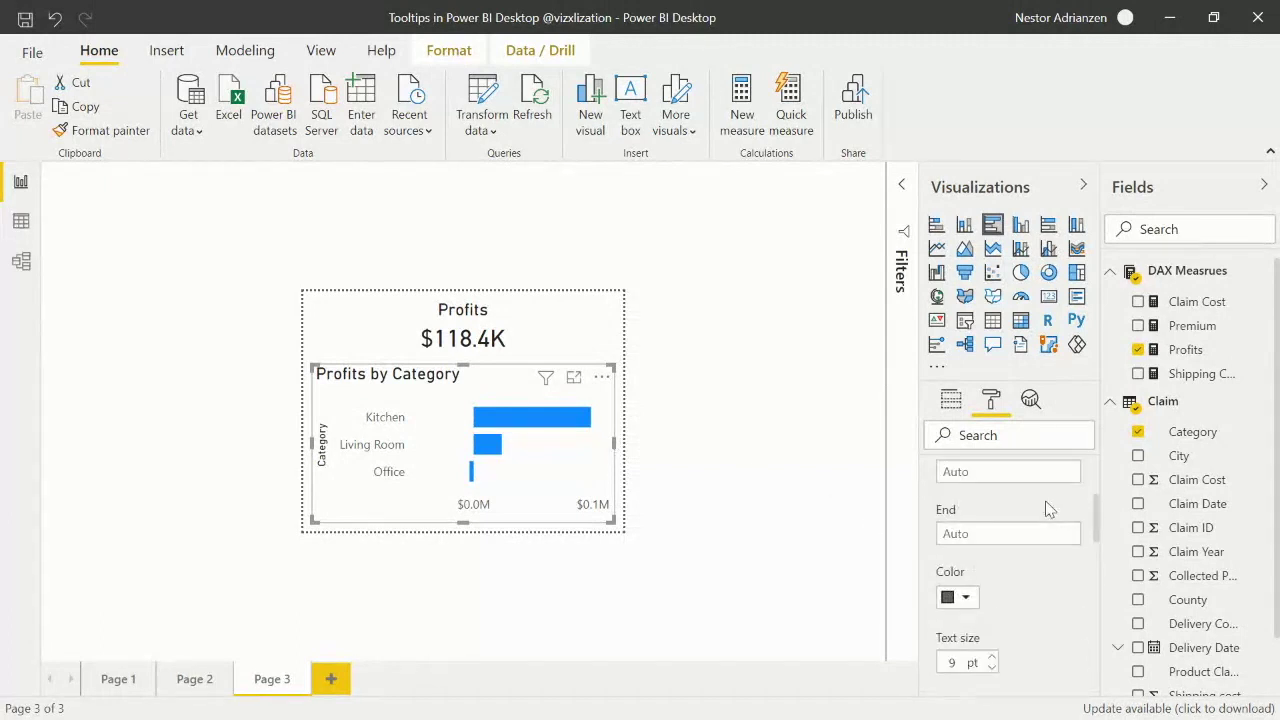
{"action": "left_click", "coordinate": [964, 493]}
- Set the chart title's alignment to Center, then deselect the chart
{"action": "scroll", "coordinate": [1005, 550], "scroll_direction": "up", "scroll_amount": 1}
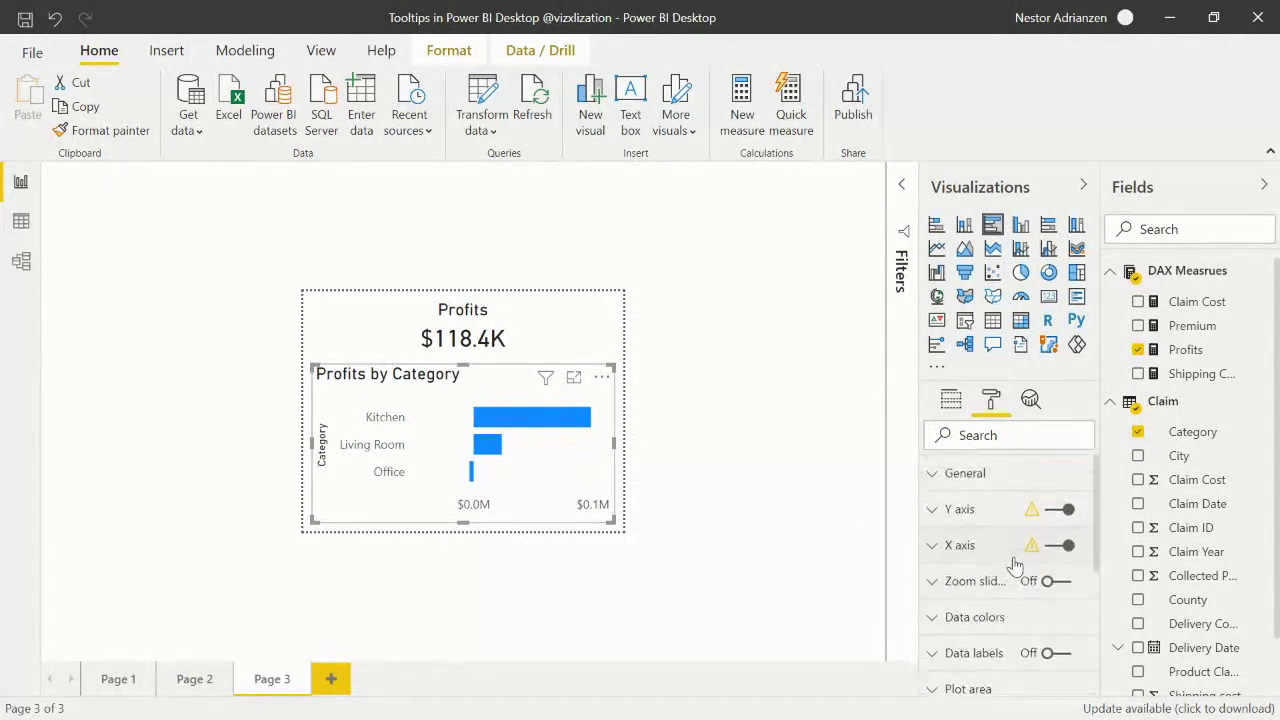
{"action": "scroll", "coordinate": [1013, 566], "scroll_direction": "down", "scroll_amount": 2}
{"action": "scroll", "coordinate": [1013, 566], "scroll_direction": "down", "scroll_amount": 2}
{"action": "left_click", "coordinate": [1003, 545]}
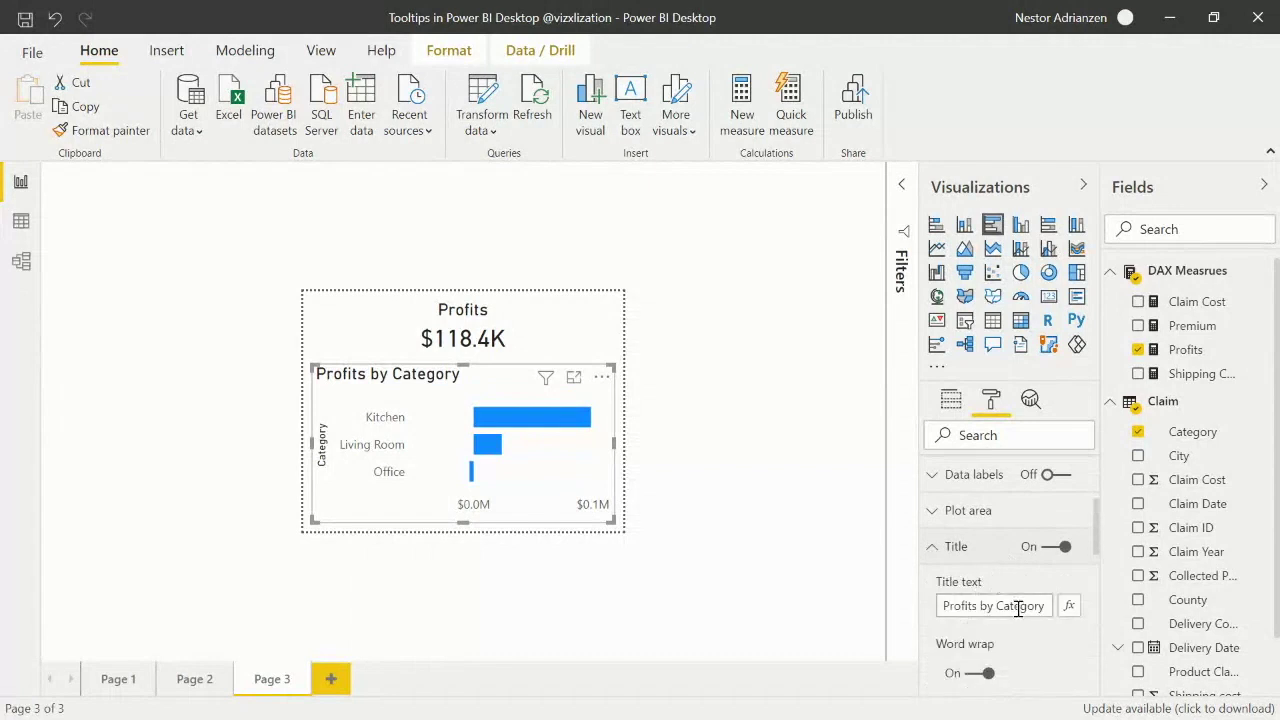
{"action": "scroll", "coordinate": [1005, 610], "scroll_direction": "down", "scroll_amount": 3}
{"action": "left_click", "coordinate": [971, 632]}
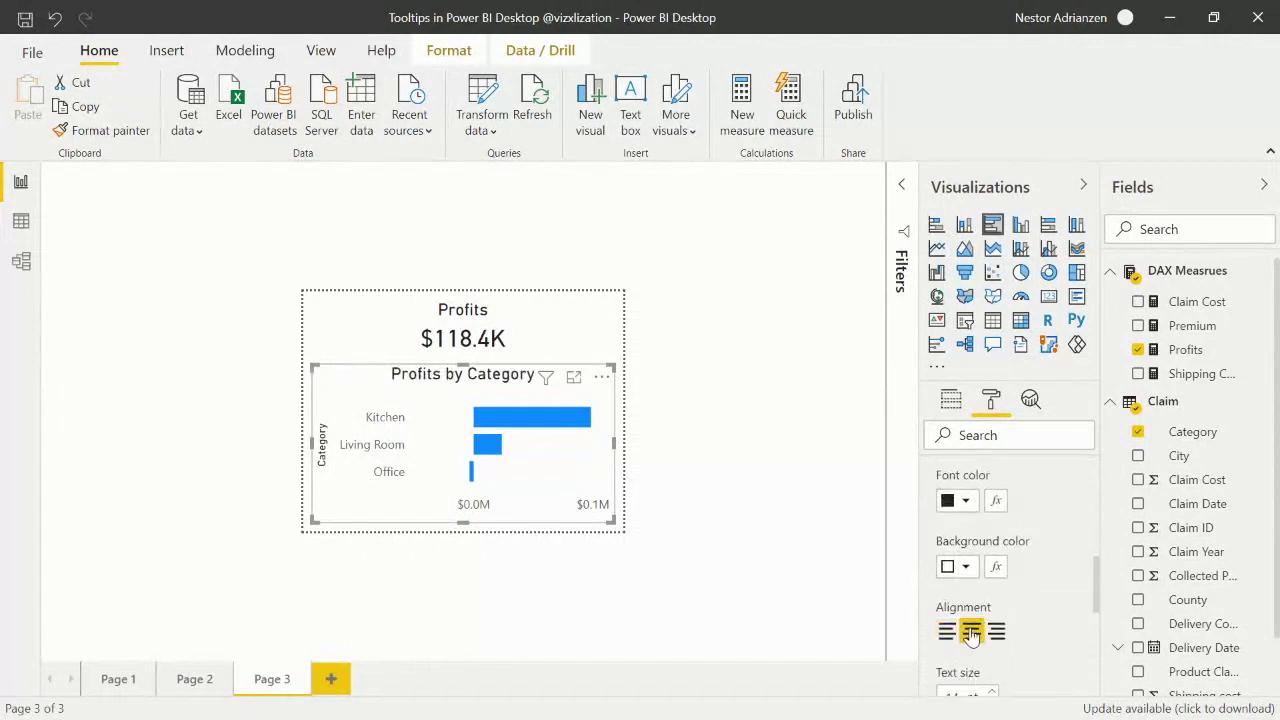
{"action": "left_click", "coordinate": [570, 330]}
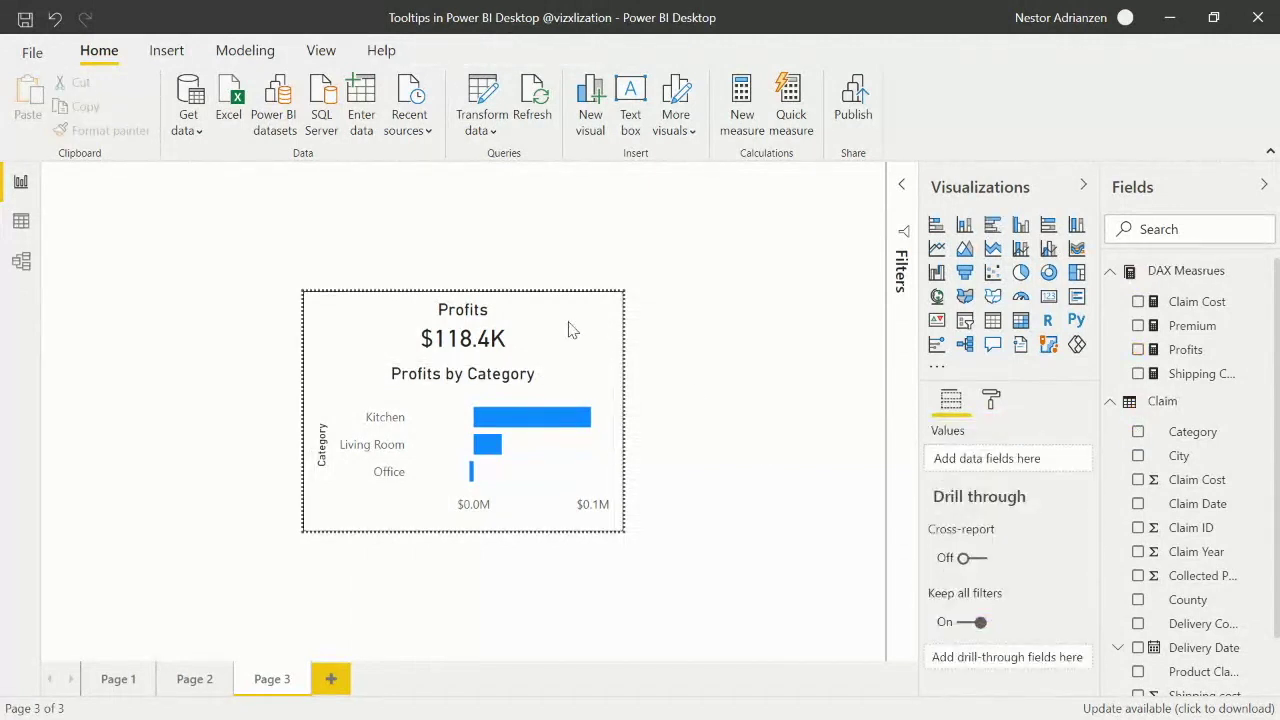
- Give Page 3 a White 10% darker background and drag its transparency toward 0%
{"action": "left_click", "coordinate": [991, 400]}
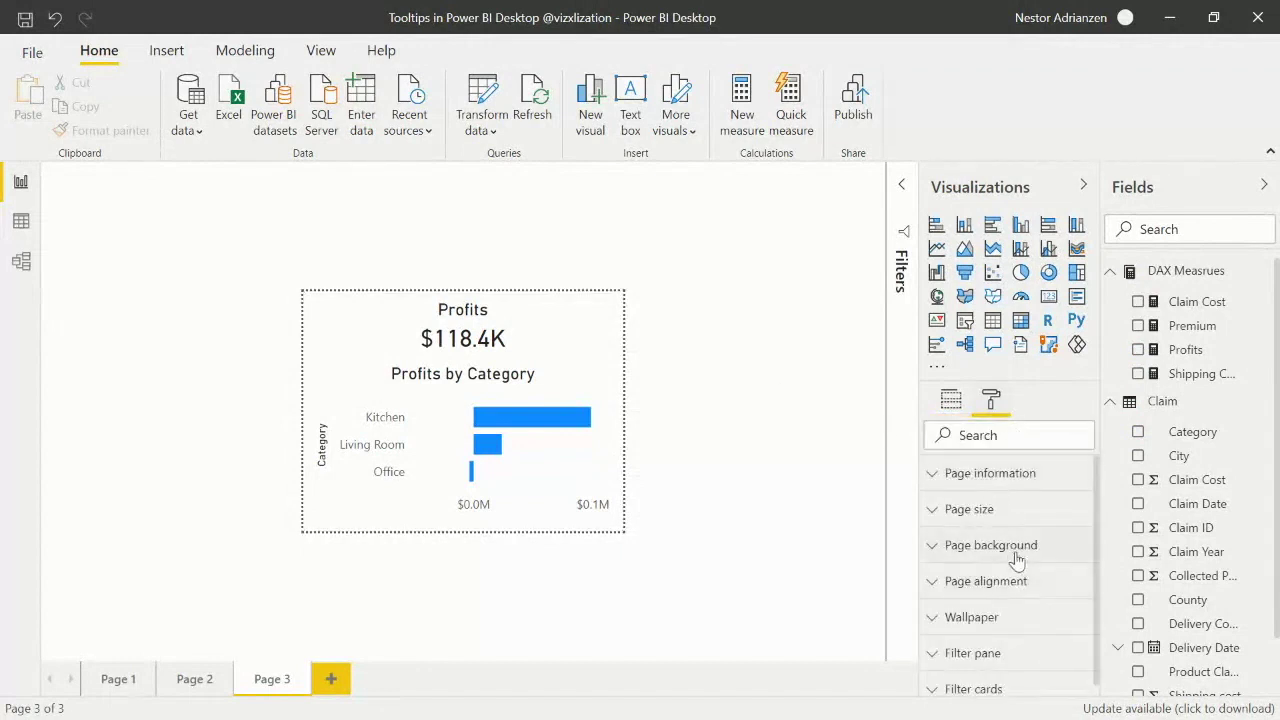
{"action": "left_click", "coordinate": [1015, 556]}
{"action": "left_click", "coordinate": [966, 566]}
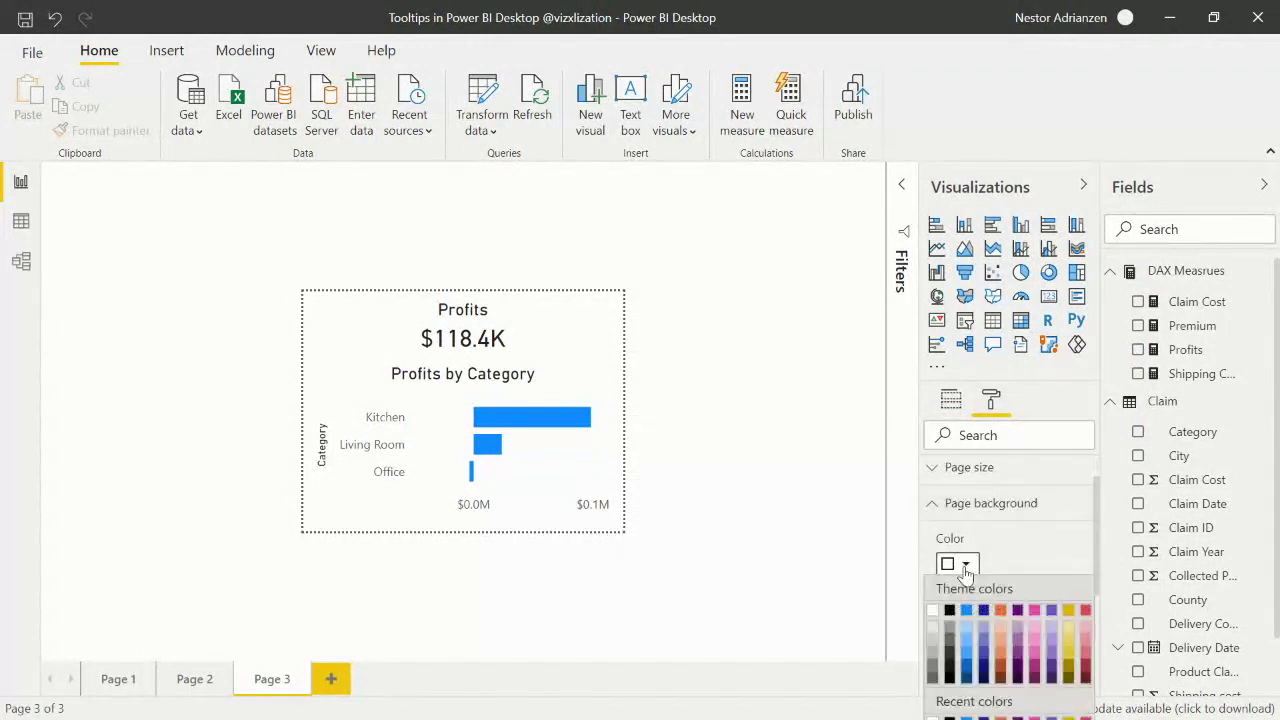
{"action": "left_click", "coordinate": [934, 629]}
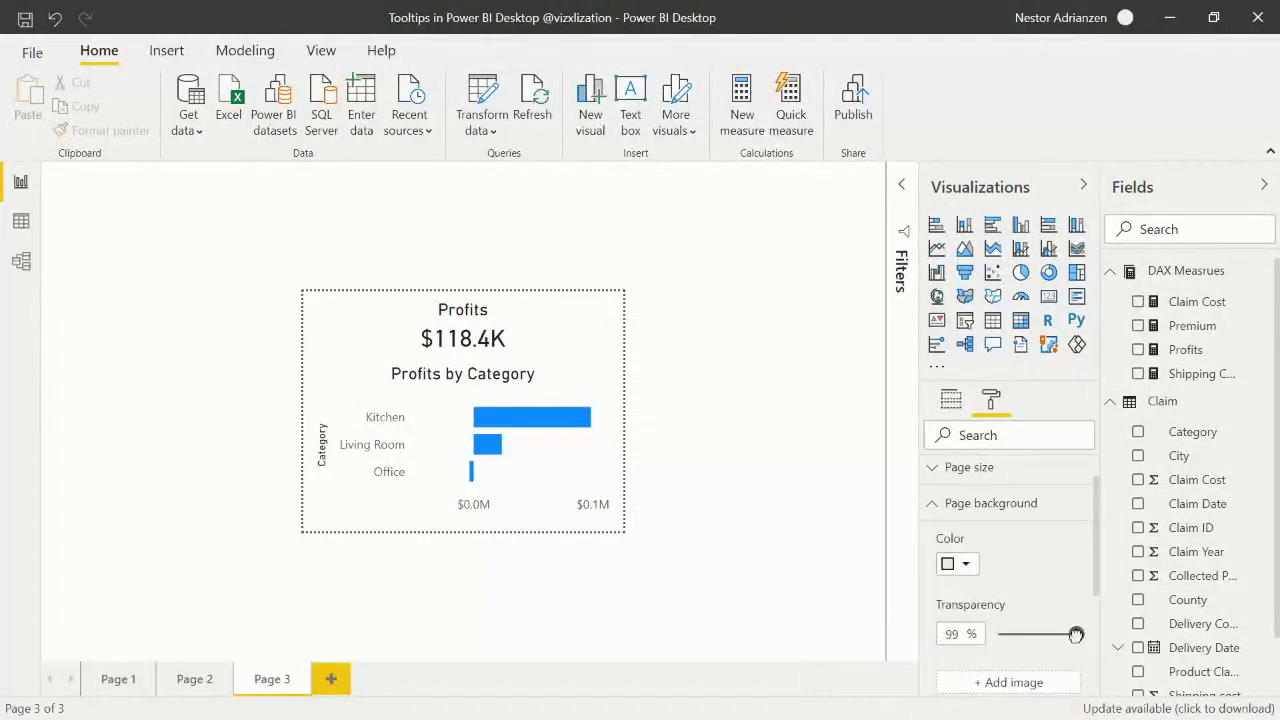
{"action": "left_click_drag", "start_coordinate": [1077, 634], "coordinate": [998, 634]}
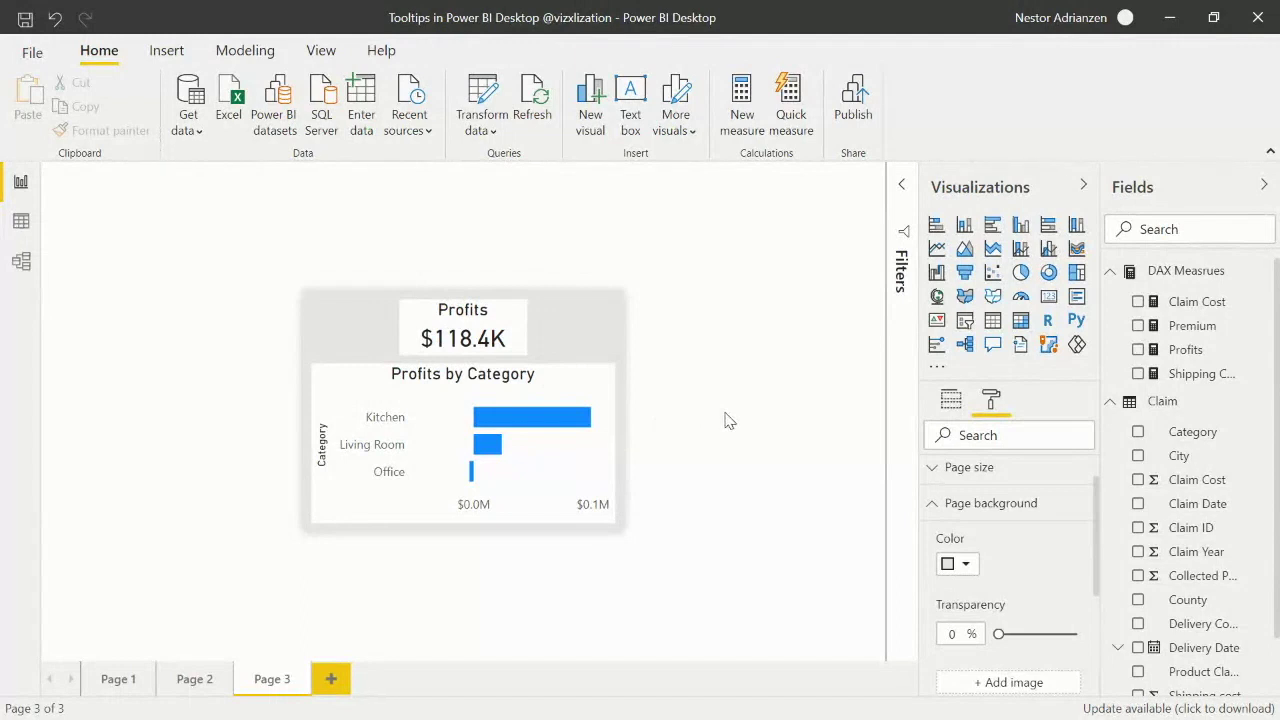
- Under Page information, name the page Tooltip1 and turn Tooltip and Q&A on
{"action": "left_click", "coordinate": [609, 329]}
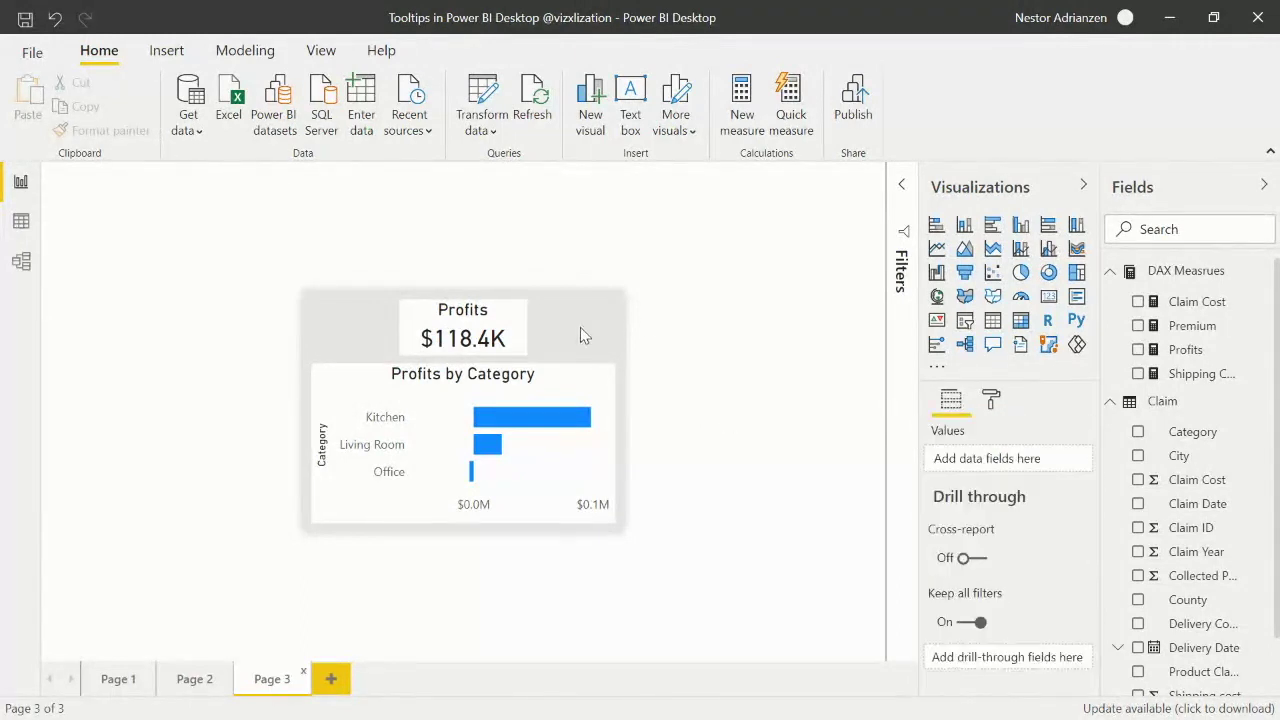
{"action": "left_click", "coordinate": [994, 400]}
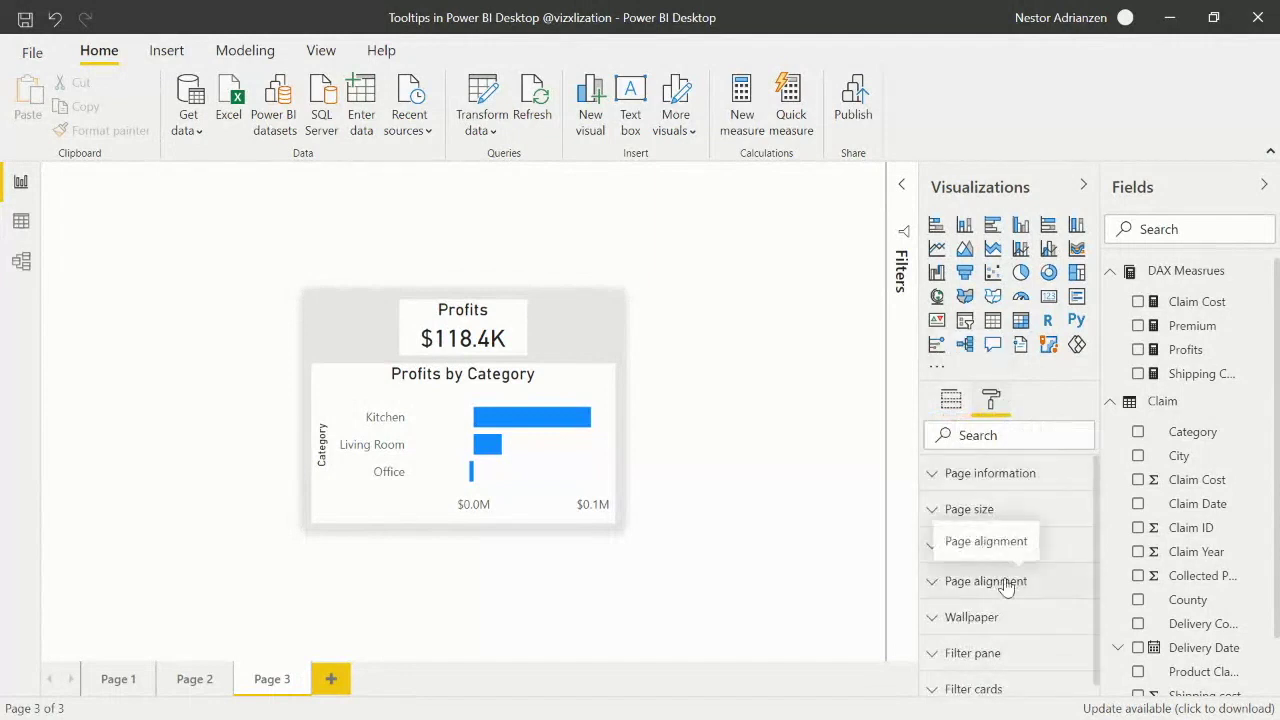
{"action": "scroll", "coordinate": [1007, 585], "scroll_direction": "down", "scroll_amount": 1}
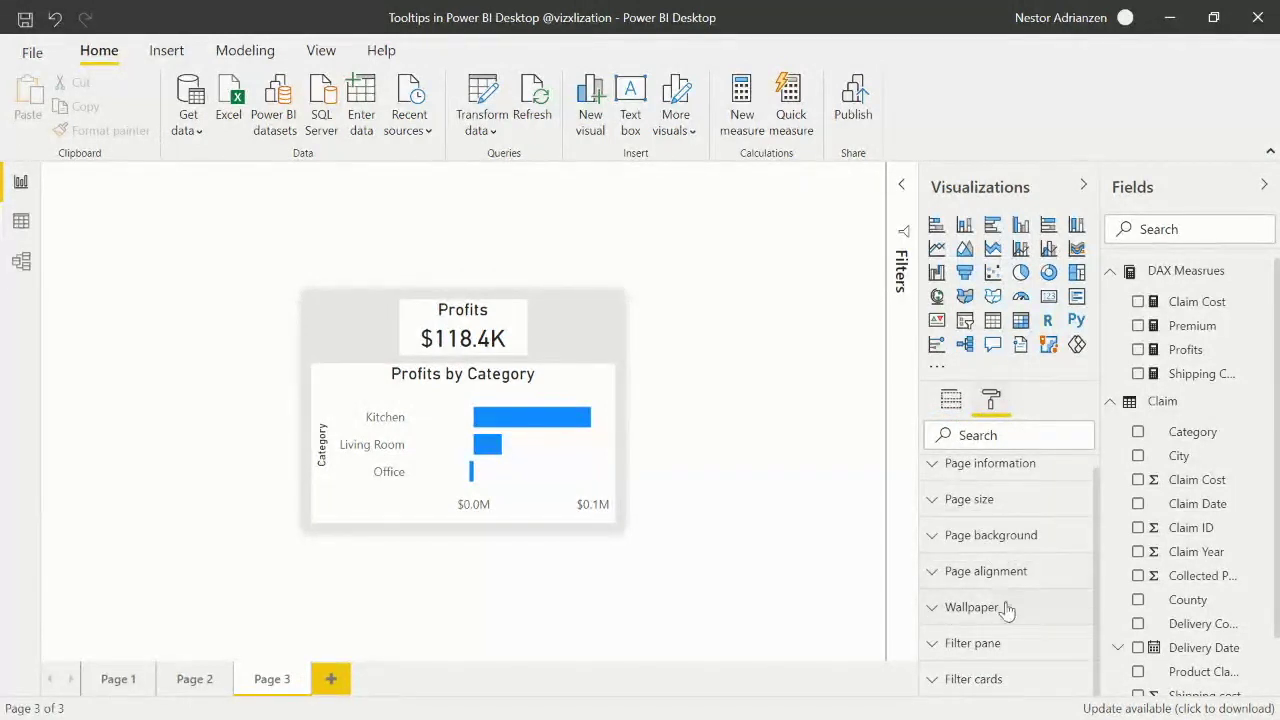
{"action": "left_click", "coordinate": [989, 470]}
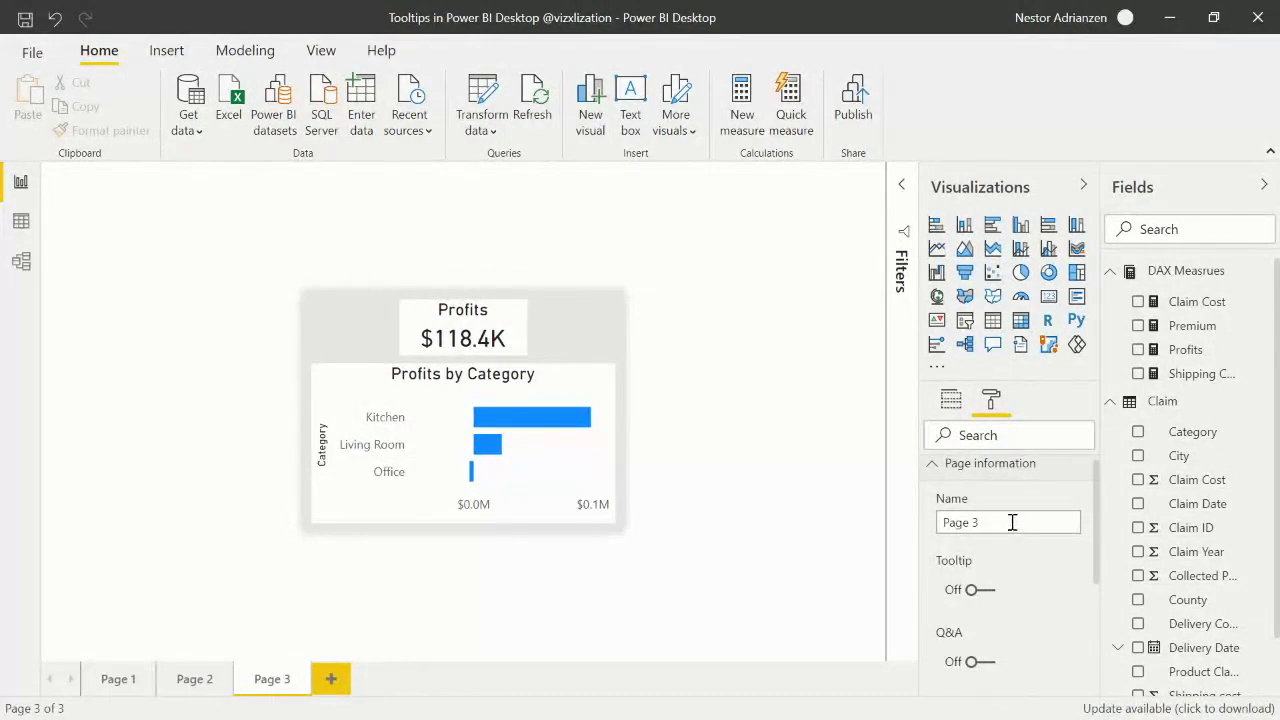
{"action": "left_click", "coordinate": [1012, 522]}
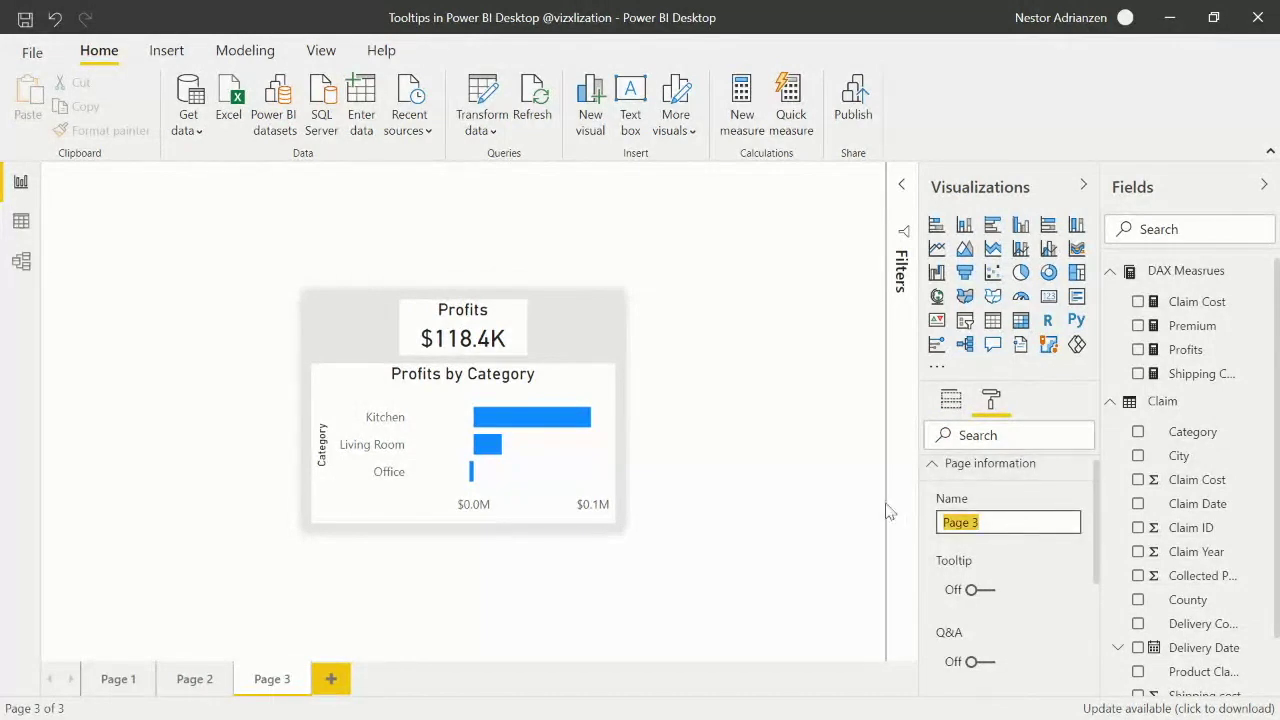
{"action": "type", "text": "Tool"}
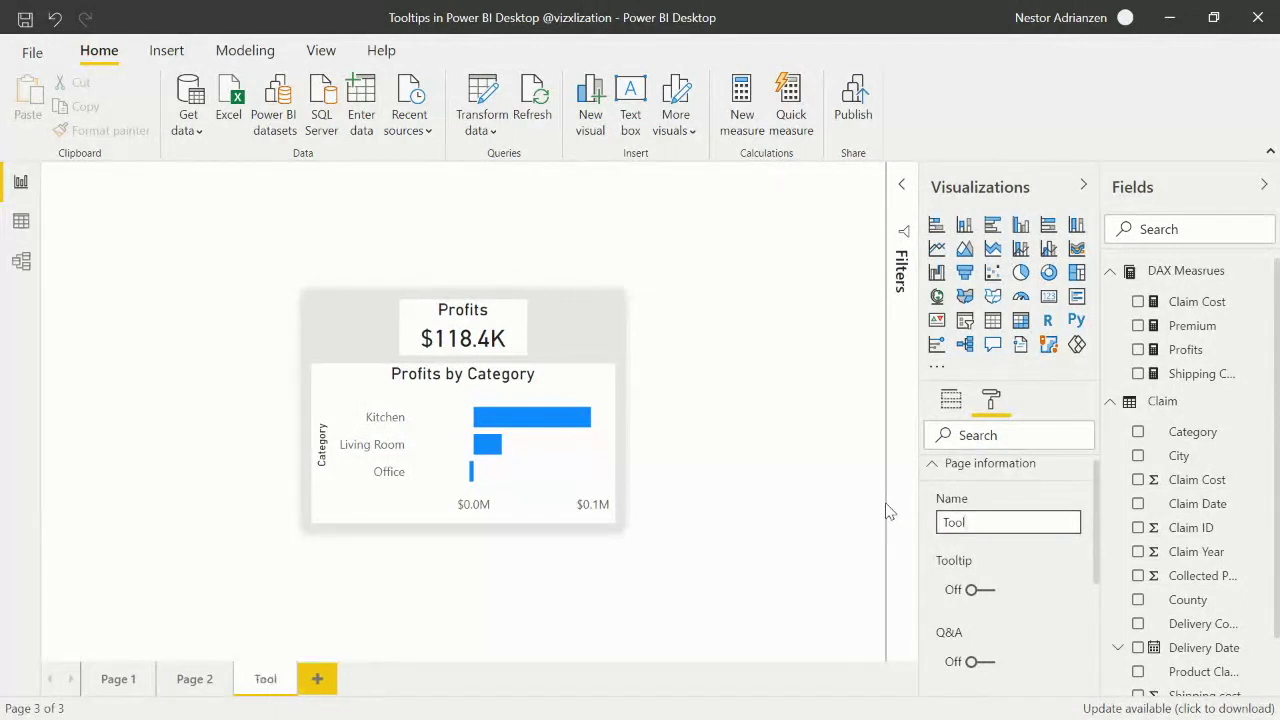
{"action": "type", "text": "tip1"}
{"action": "left_click", "coordinate": [1042, 578]}
{"action": "left_click", "coordinate": [975, 591]}
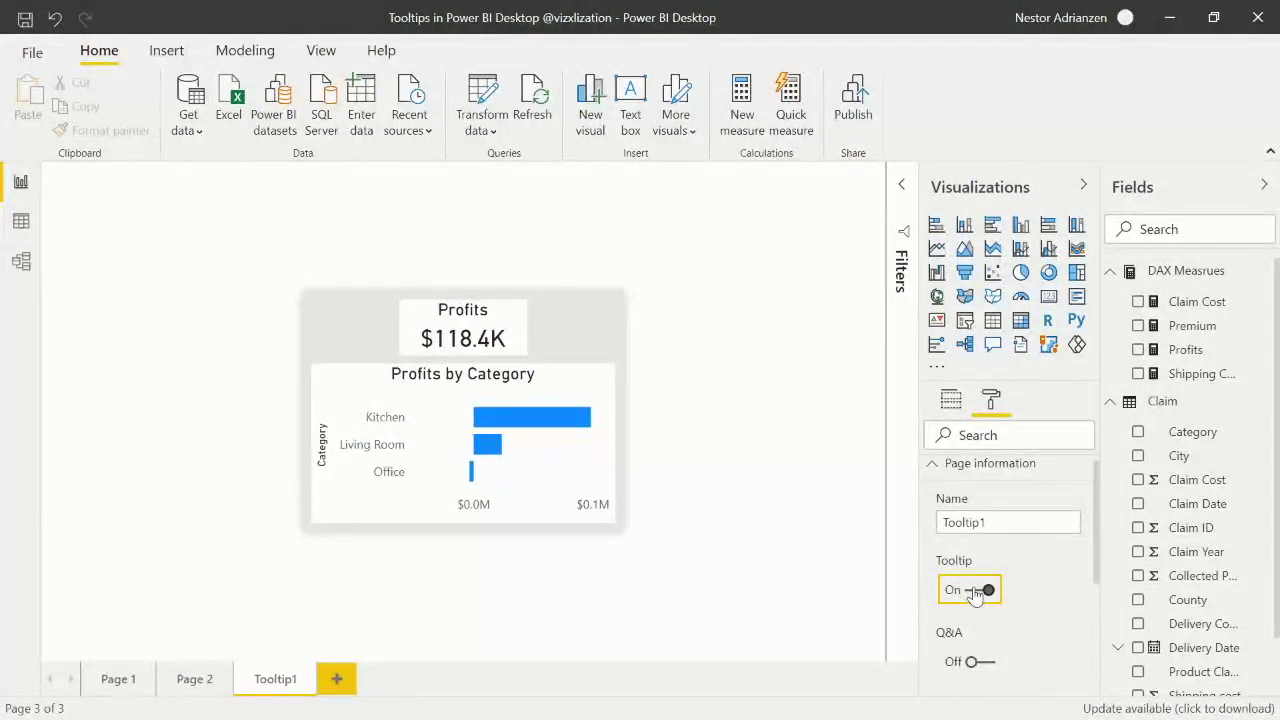
{"action": "left_click", "coordinate": [971, 663]}
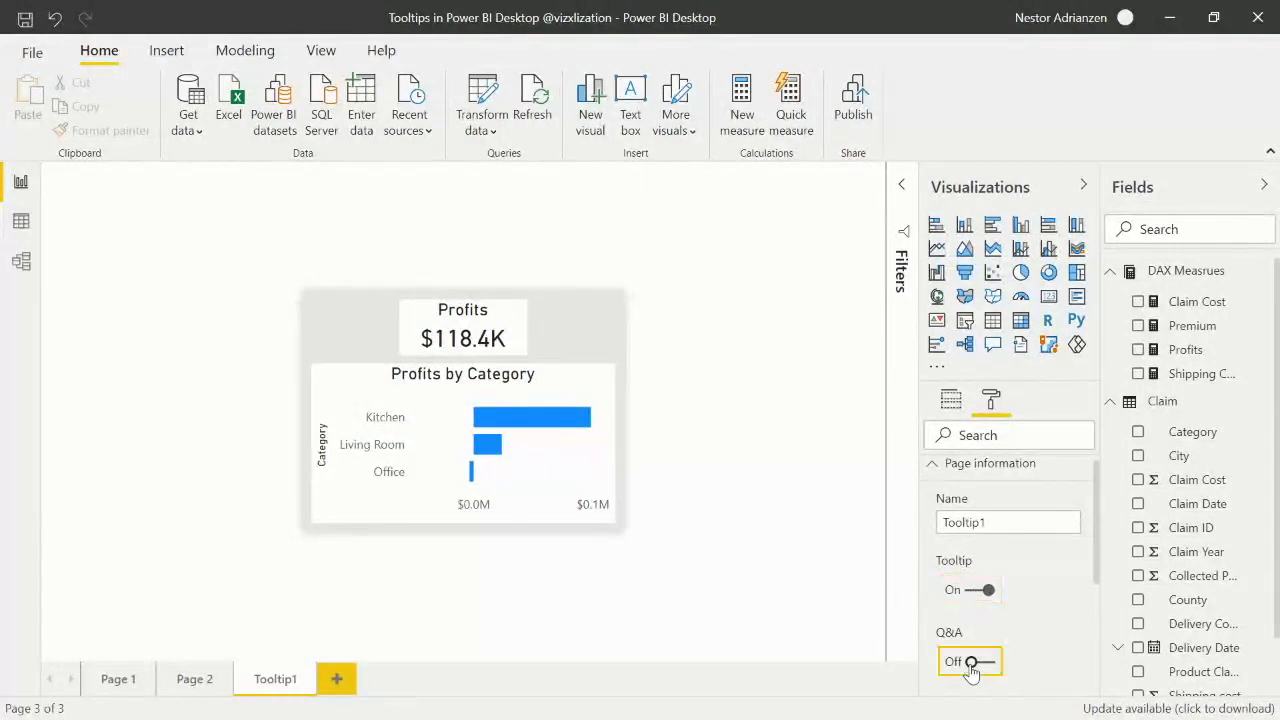
{"action": "left_click", "coordinate": [957, 474]}
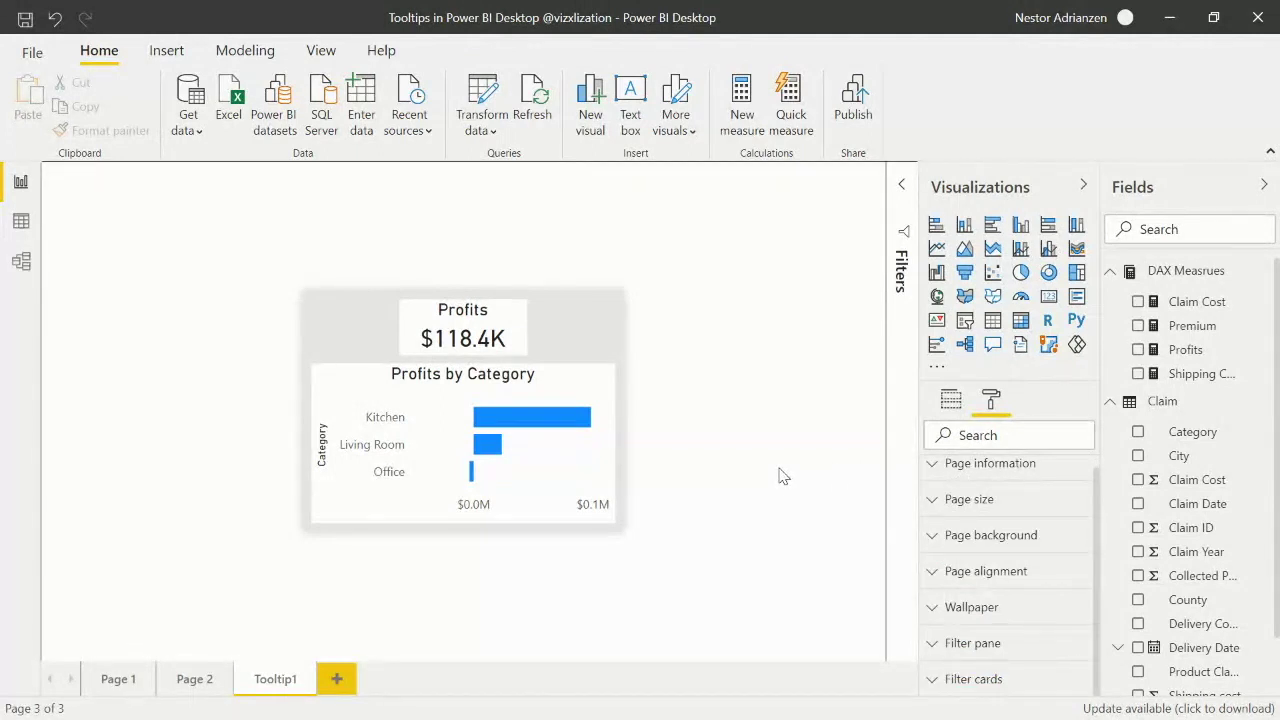
- On Page 2, select the Claim Cost by Year line chart and turn its tooltips on
{"action": "left_click", "coordinate": [192, 679]}
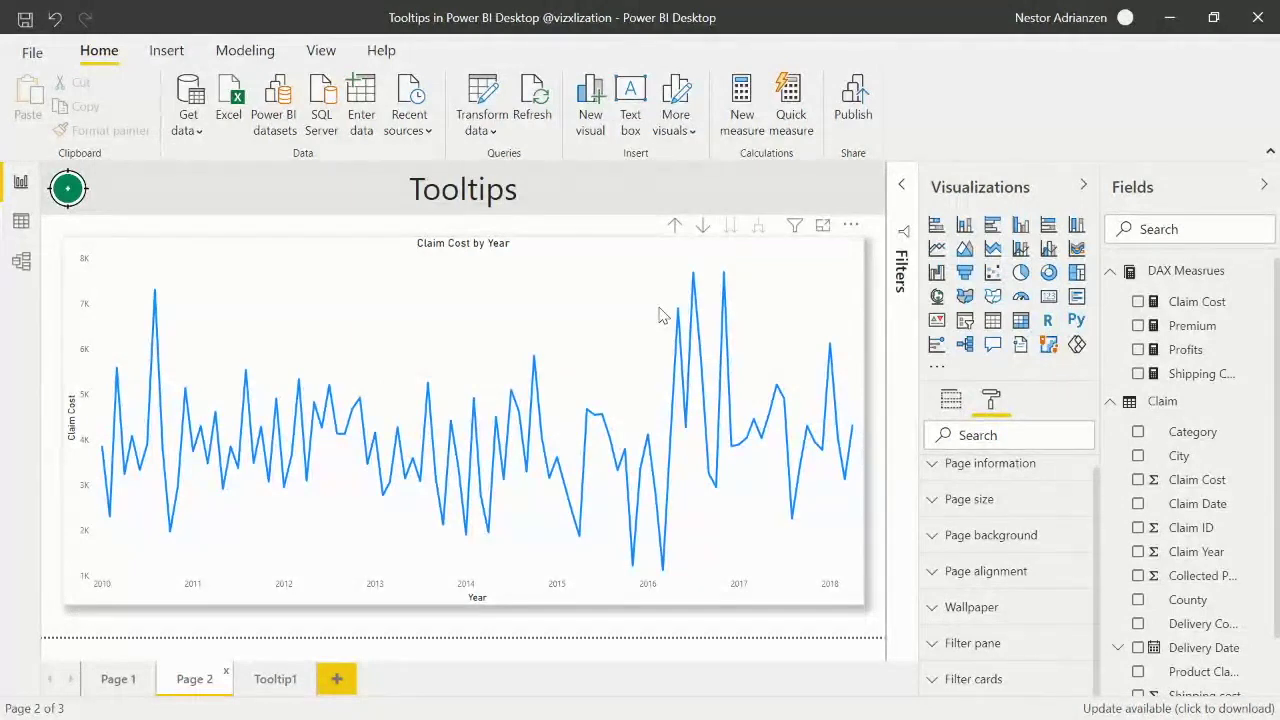
{"action": "left_click", "coordinate": [799, 302]}
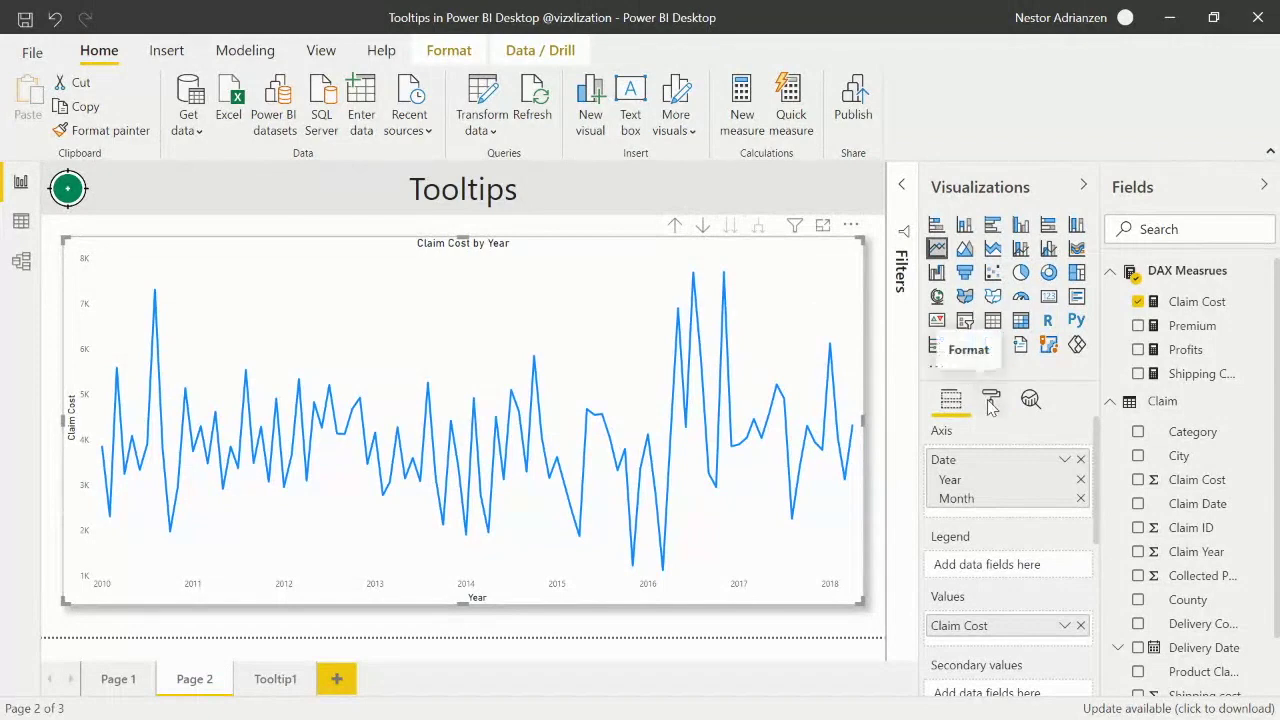
{"action": "scroll", "coordinate": [1000, 590], "scroll_direction": "down", "scroll_amount": 5}
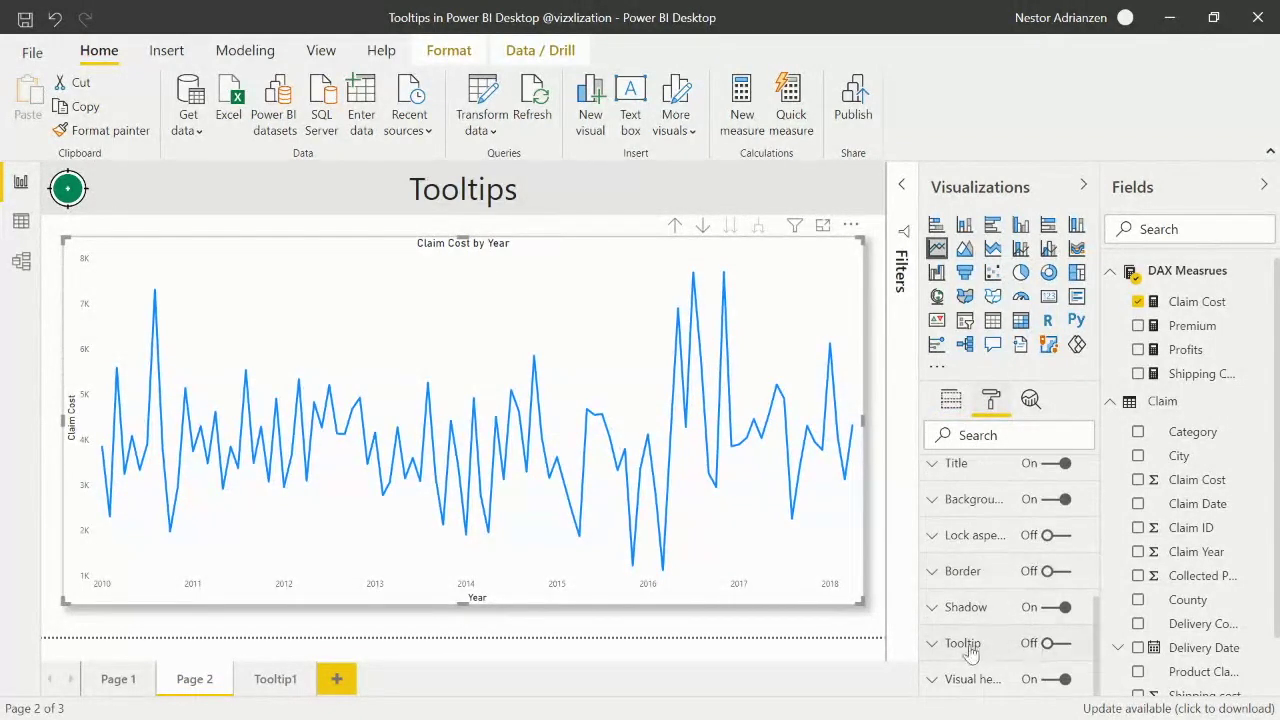
{"action": "left_click", "coordinate": [1046, 644]}
{"action": "left_click", "coordinate": [972, 646]}
{"action": "scroll", "coordinate": [978, 650], "scroll_direction": "down", "scroll_amount": 2}
{"action": "scroll", "coordinate": [978, 650], "scroll_direction": "down", "scroll_amount": 3}
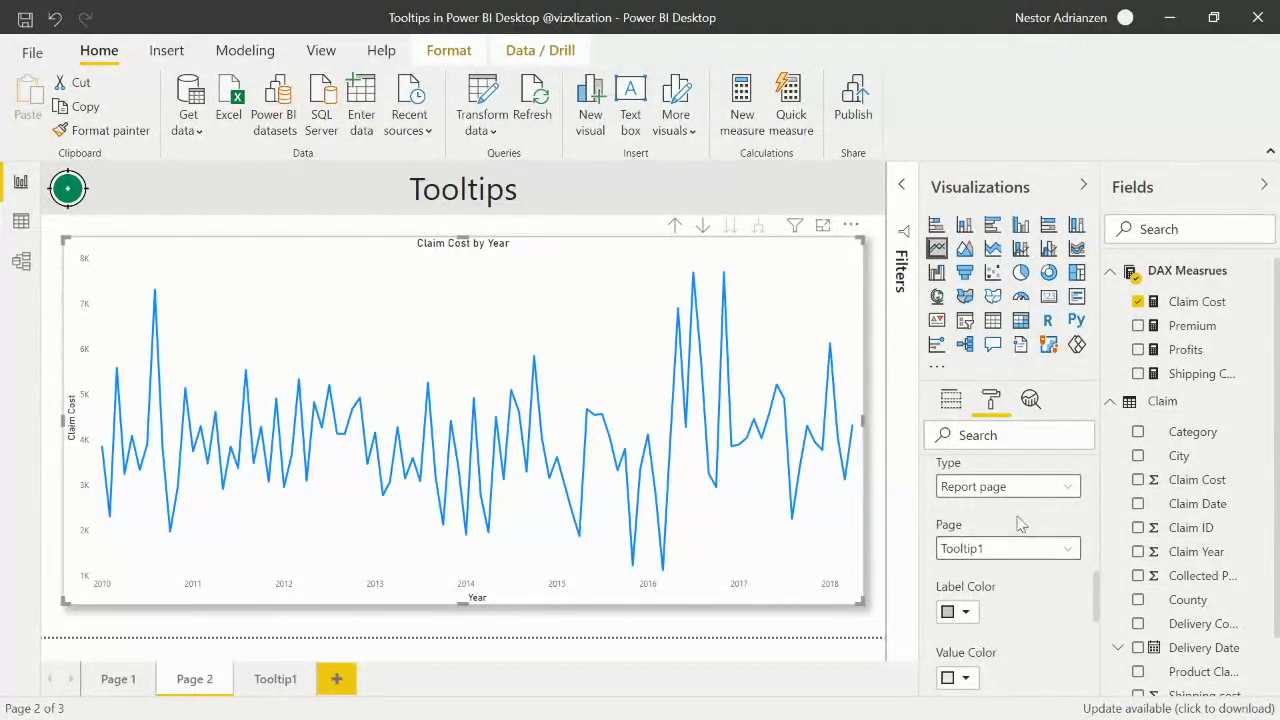
- Set the tooltip type to Report page with Tooltip1 as the page
{"action": "left_click", "coordinate": [1068, 487]}
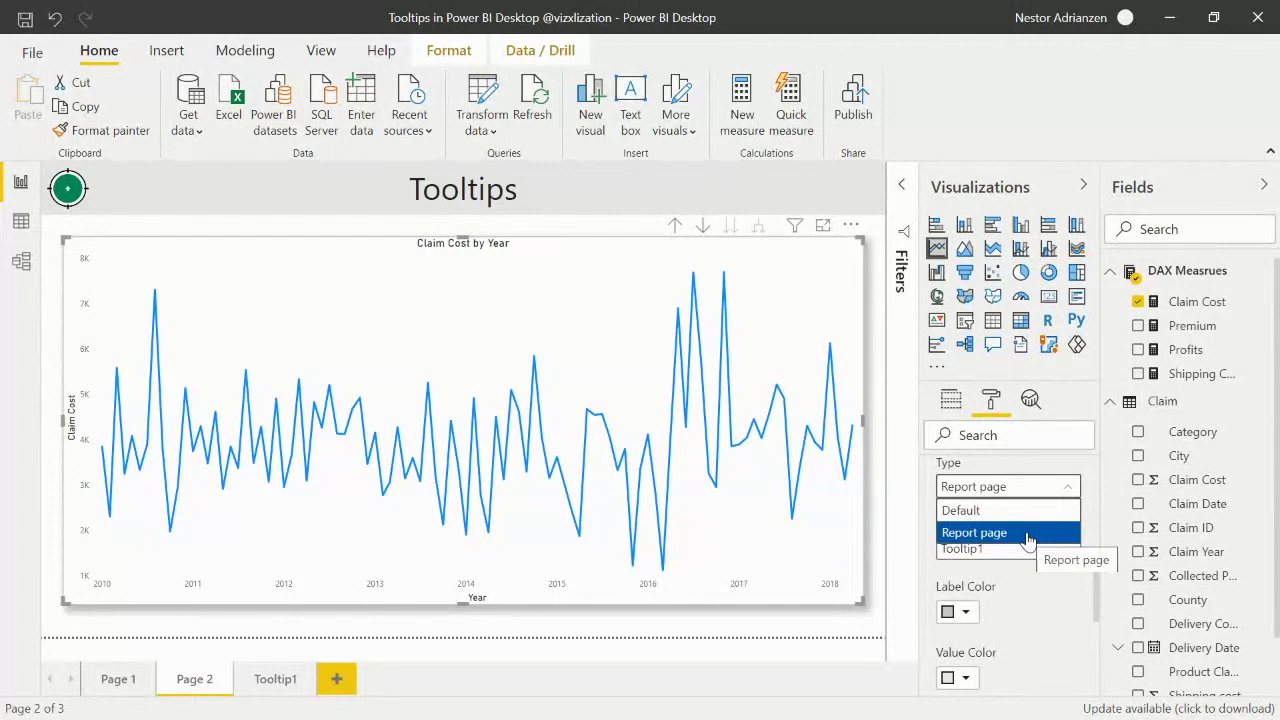
{"action": "left_click", "coordinate": [1028, 534]}
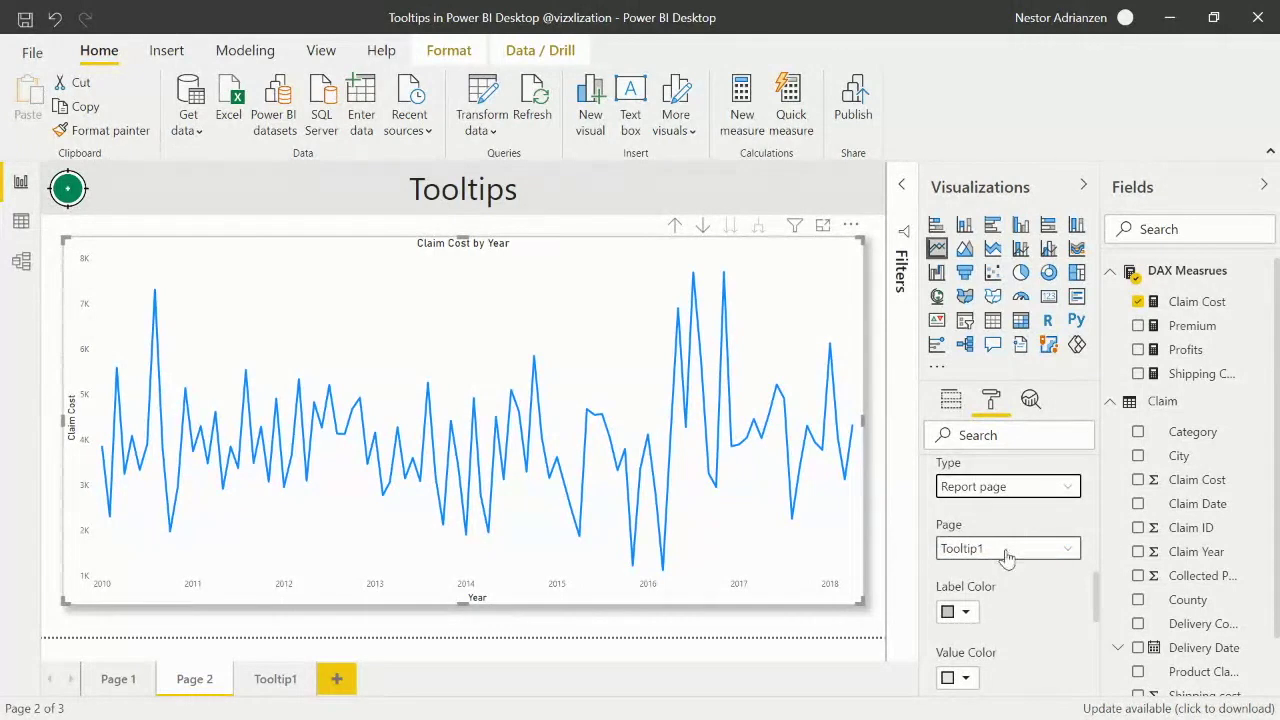
{"action": "left_click", "coordinate": [1041, 557]}
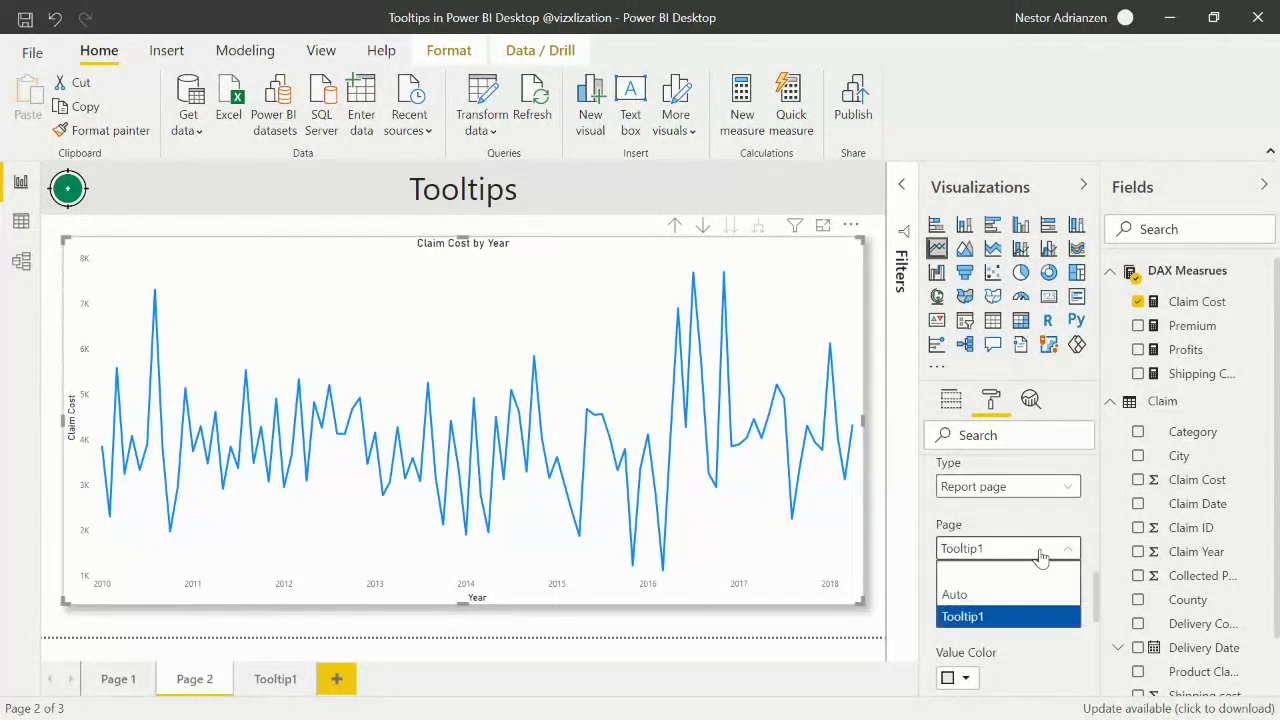
{"action": "left_click", "coordinate": [1000, 617]}
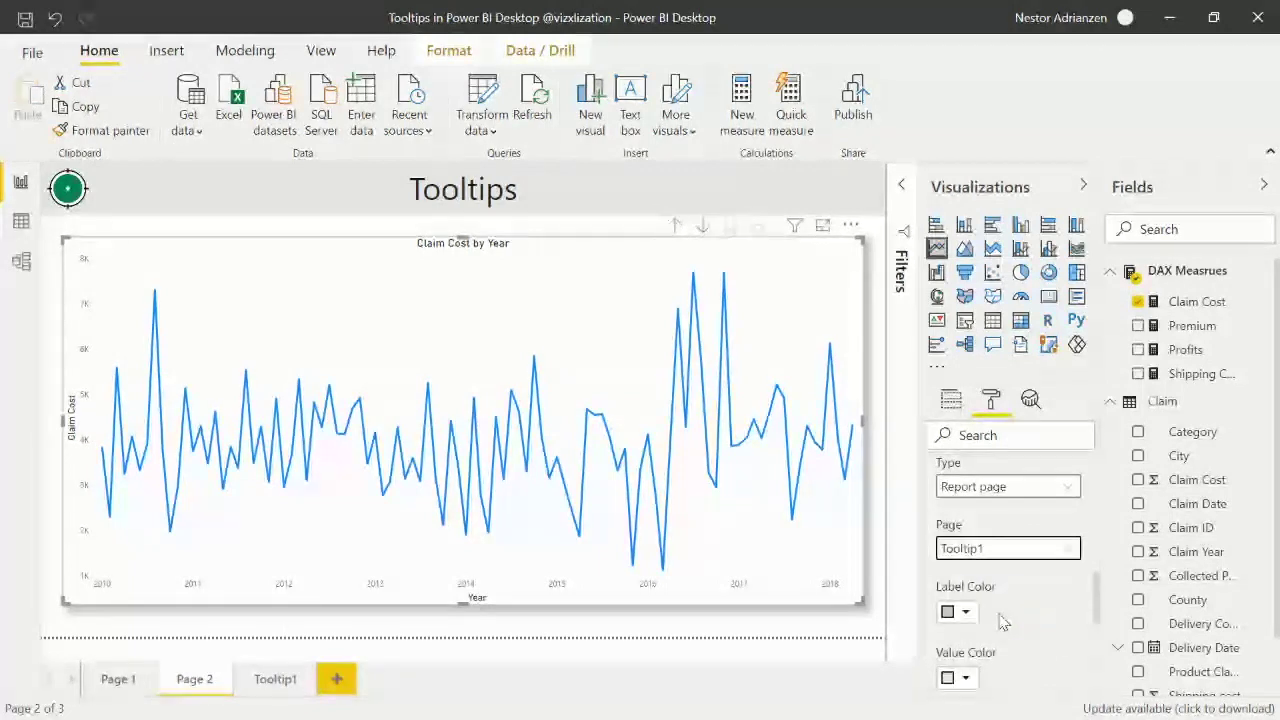
{"action": "scroll", "coordinate": [1004, 622], "scroll_direction": "down", "scroll_amount": 2}
{"action": "scroll", "coordinate": [1004, 622], "scroll_direction": "down", "scroll_amount": 3}
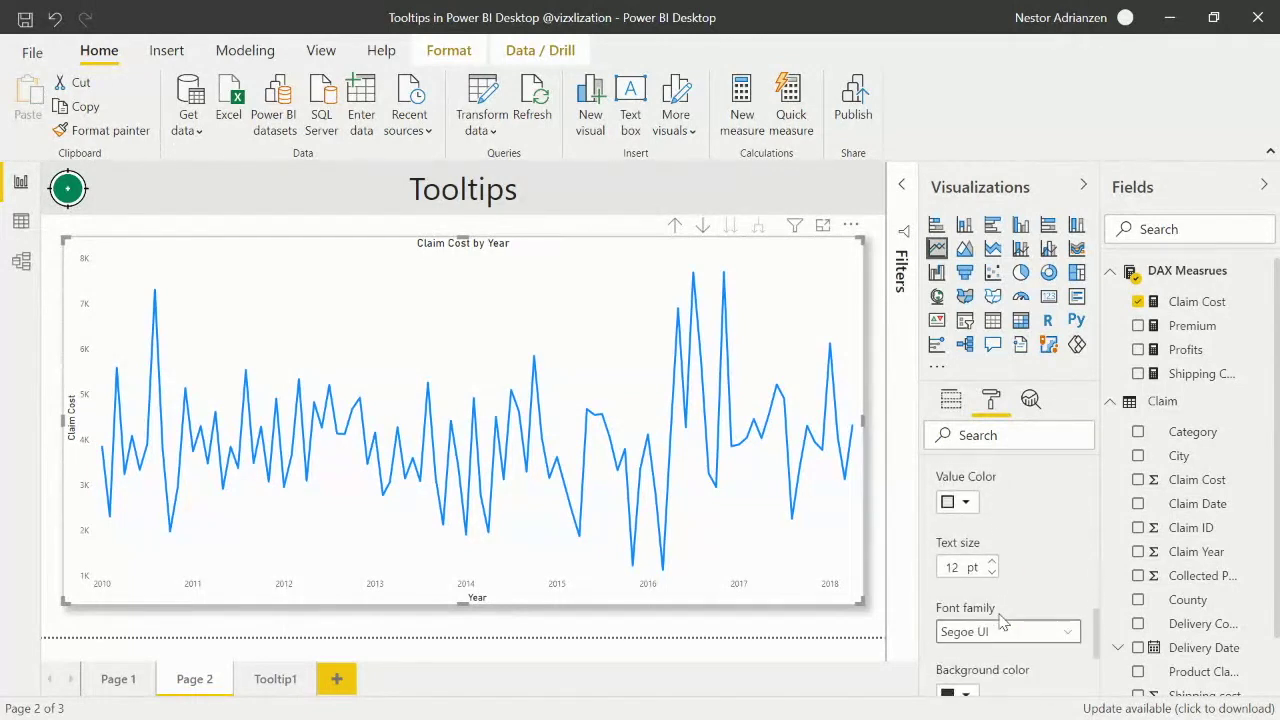
{"action": "scroll", "coordinate": [1002, 621], "scroll_direction": "up", "scroll_amount": 5}
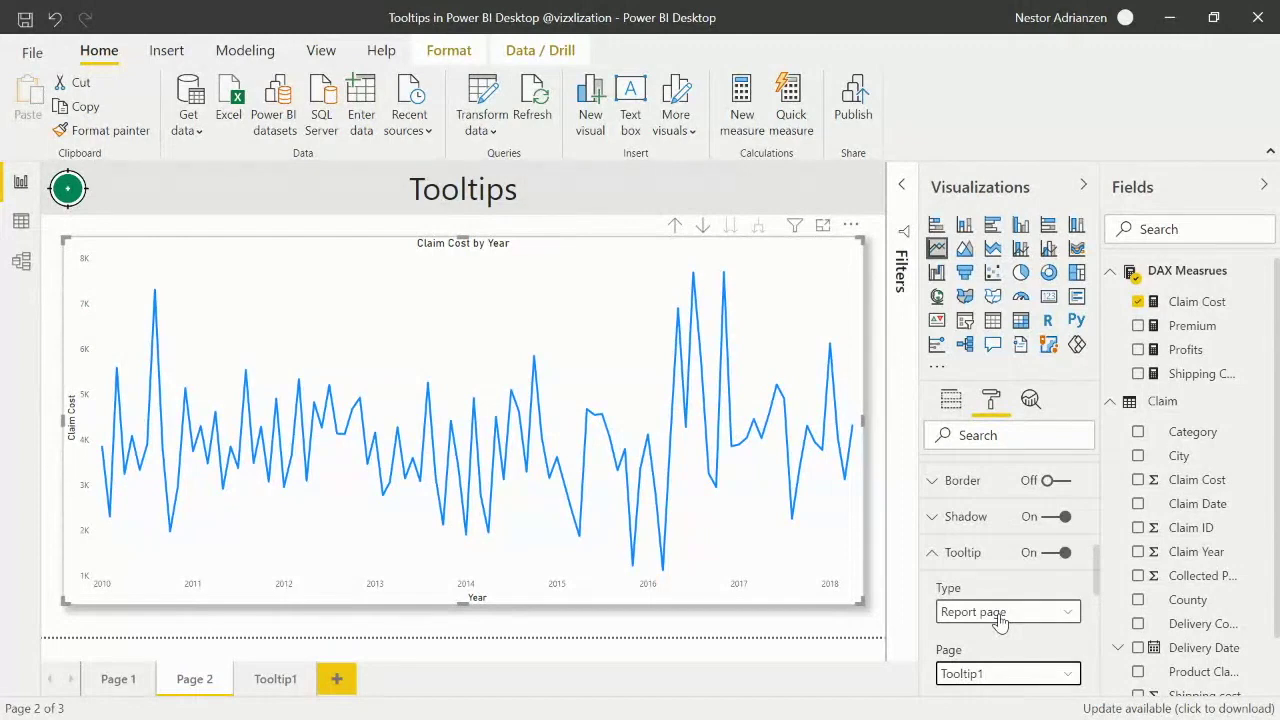
{"action": "left_click", "coordinate": [963, 552]}
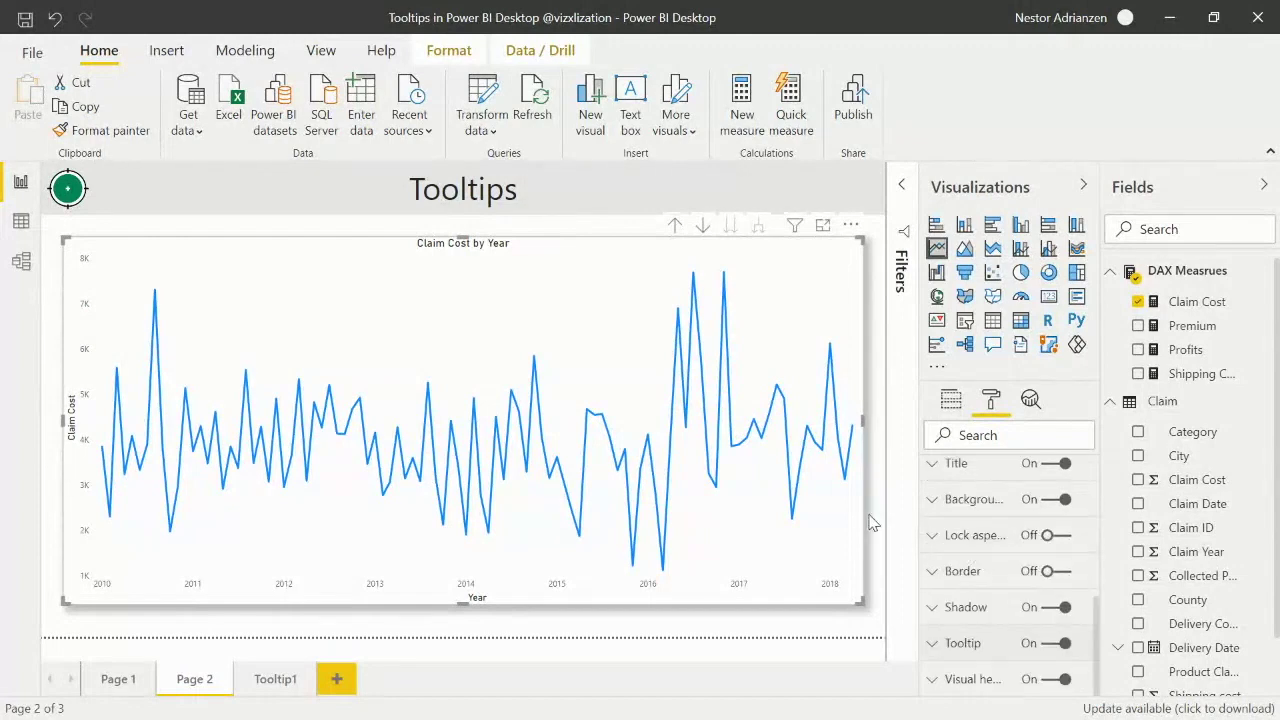
- Deselect the line chart and preview the Tooltip1 page over a Claim Cost data point
{"action": "left_click", "coordinate": [872, 522]}
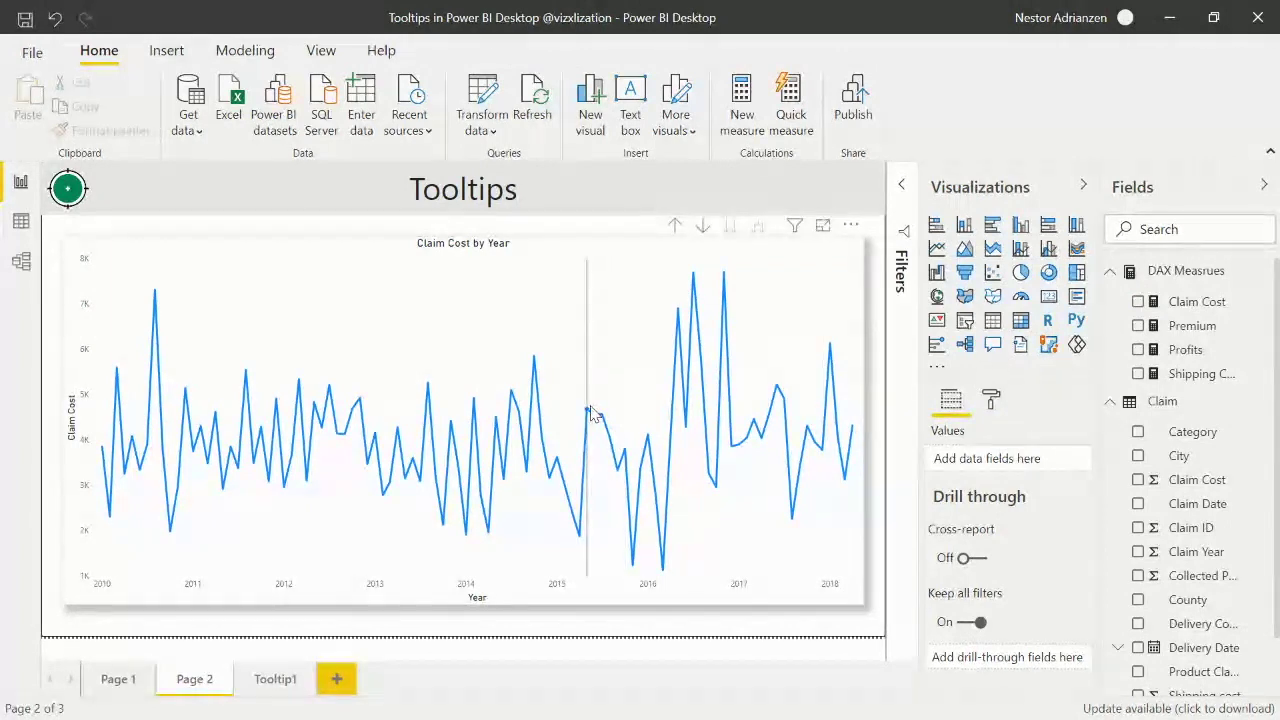
{"action": "mouse_move", "coordinate": [535, 388]}
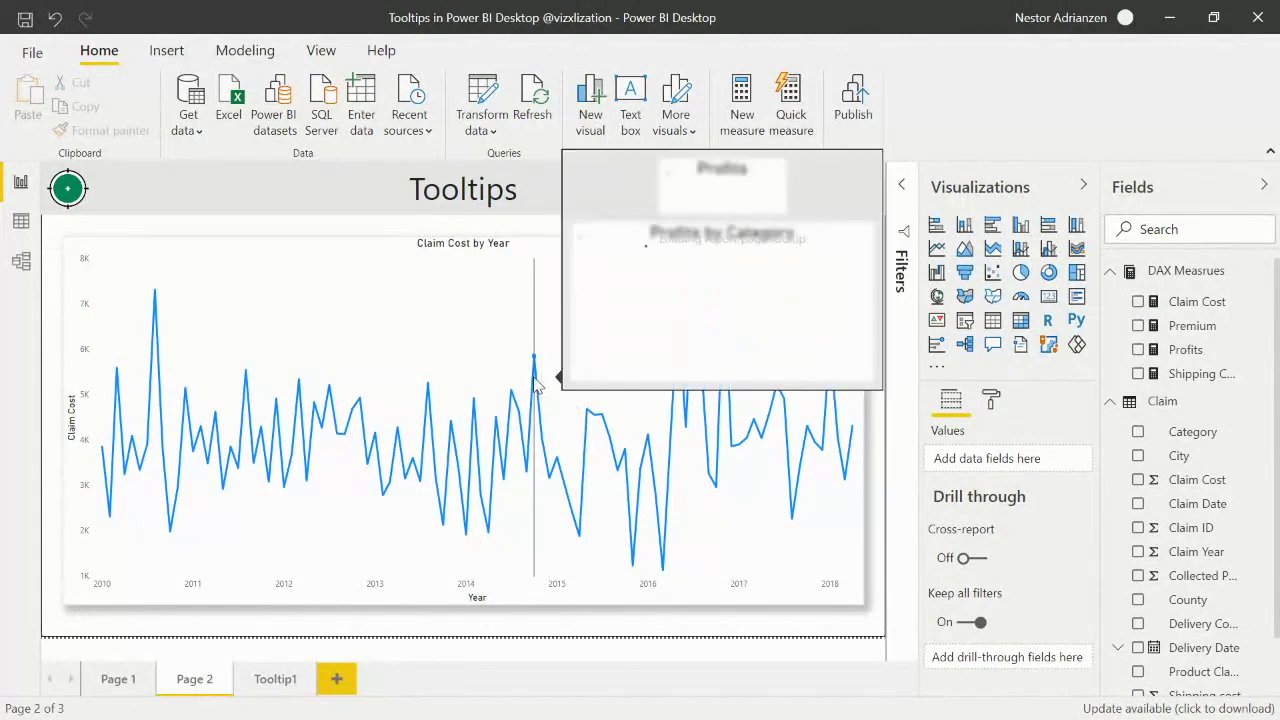